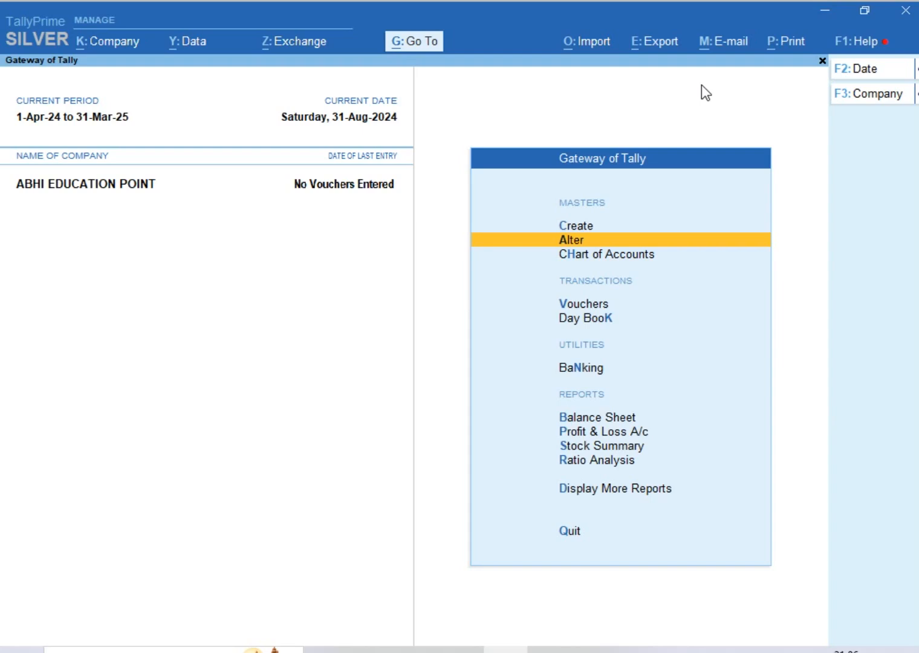
# - Open the company features and check the Accounting and Inventory options, including Enable Cost Centres and Enable Cost Tracking
pyautogui.press('F11')
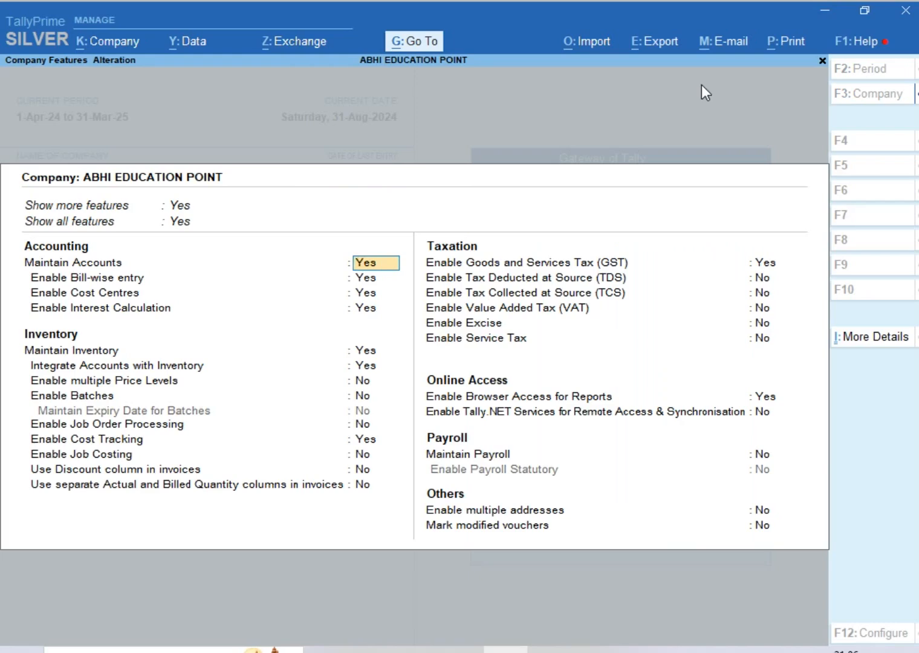
pyautogui.press('Return')
pyautogui.press('Return')
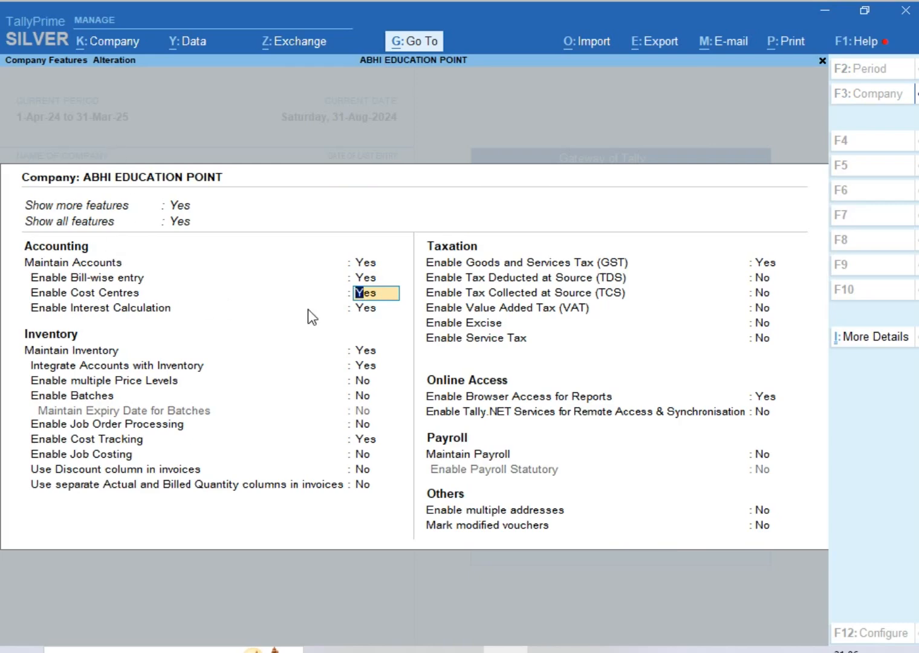
pyautogui.press('Return')
pyautogui.press('Return')
pyautogui.press('Return')
pyautogui.press('Return')
pyautogui.press('Return')
pyautogui.press('Return')
pyautogui.press('Return')
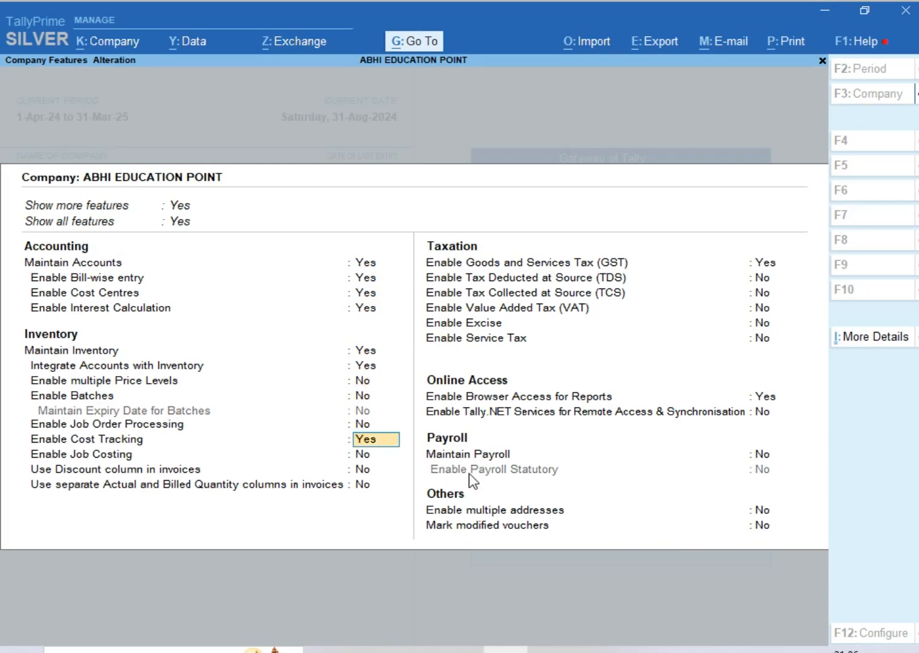
# - Go through the remaining inventory options and the company's GST details, keeping every setting
pyautogui.press('Return')
pyautogui.press('Return')
pyautogui.press('Return')
pyautogui.press('Return')
pyautogui.press('Return')
pyautogui.press('Return')
pyautogui.press('Return')
pyautogui.press('Return')
pyautogui.press('Return')
pyautogui.press('Return')
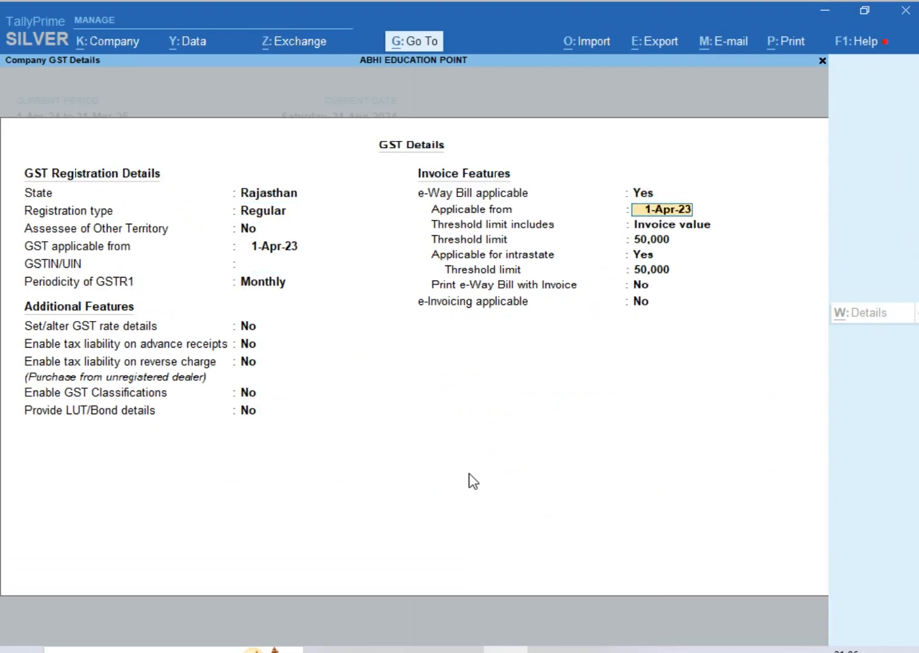
pyautogui.press('Return')
pyautogui.press('Return')
pyautogui.press('Return')
pyautogui.press('Return')
pyautogui.press('Return')
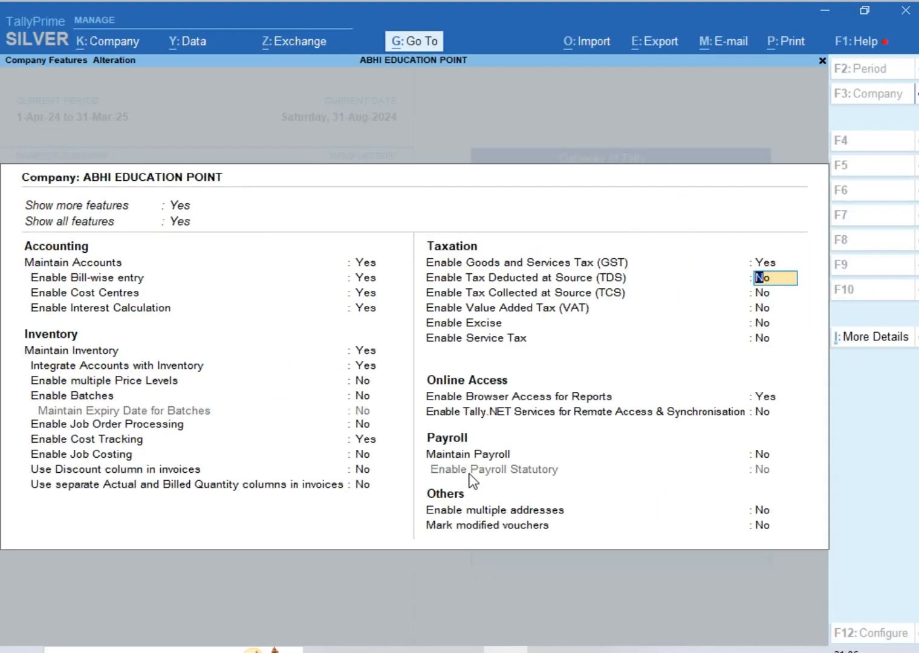
# - Go through the remaining taxation, online access, payroll and other features, and accept the company features as they are
pyautogui.press('Return')
pyautogui.press('Return')
pyautogui.press('Return')
pyautogui.press('Return')
pyautogui.press('Return')
pyautogui.press('Return')
pyautogui.press('Return')
pyautogui.press('Return')
pyautogui.press('Return')
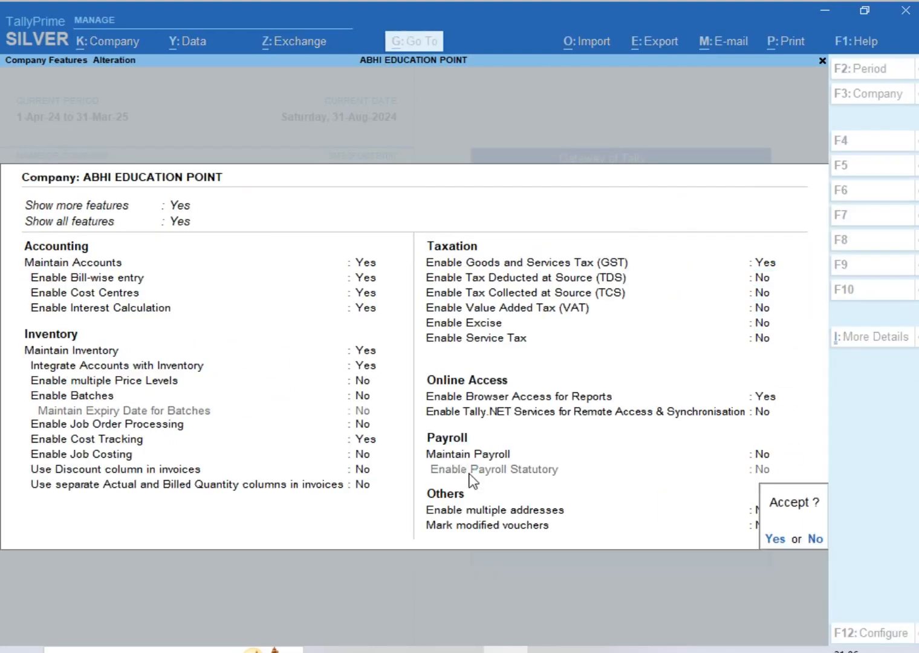
pyautogui.press('Return')
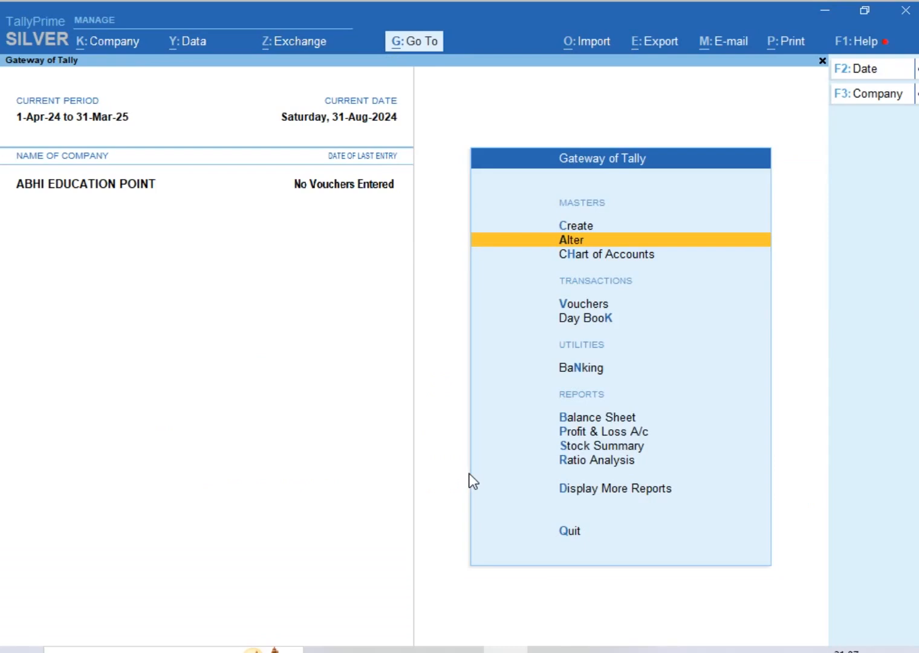
# - Create a cost centre under Primary named with the first salesman's name followed by "(SALESMAN)"
pyautogui.press('Up')
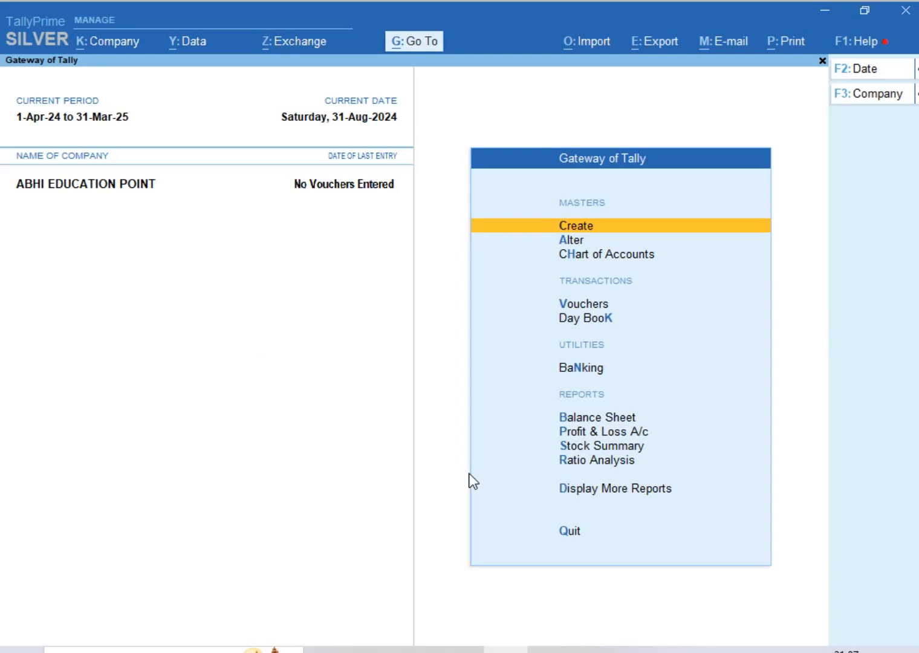
pyautogui.press('Return')
pyautogui.press('Down')
pyautogui.press('Down')
pyautogui.press('Return')
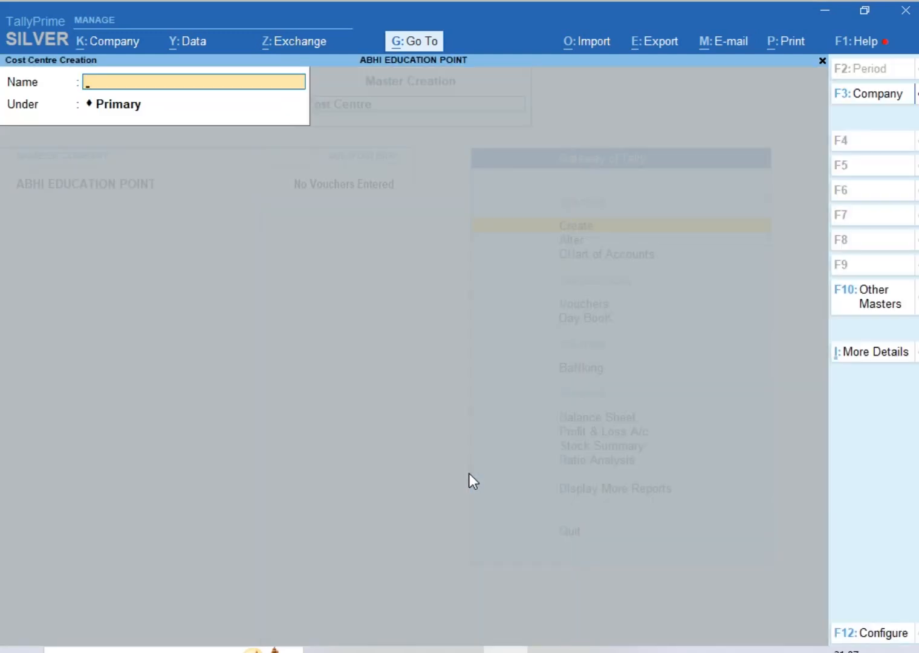
pyautogui.write('ANKIT (SALESMAN)')
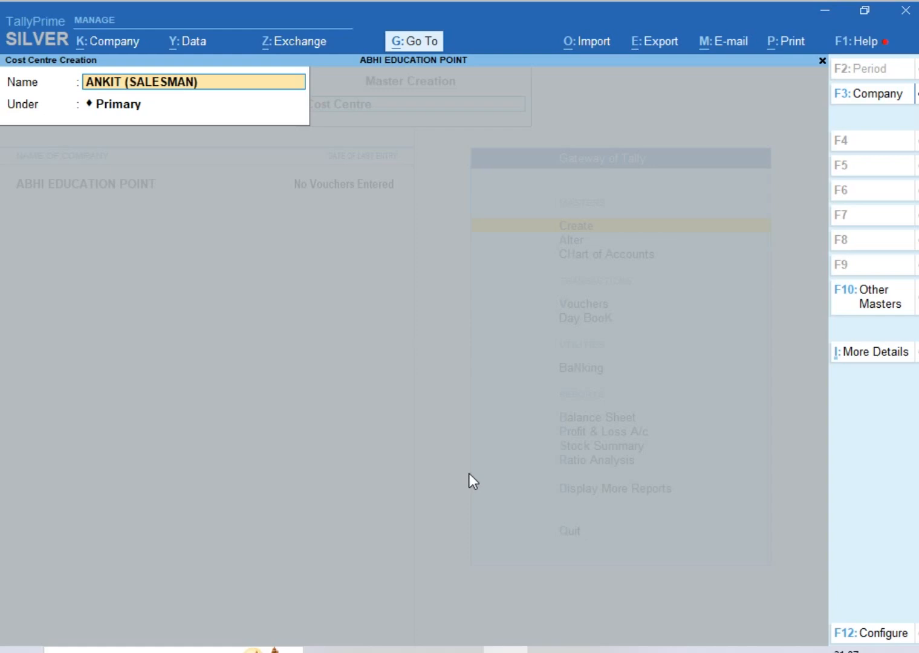
pyautogui.press('Return')
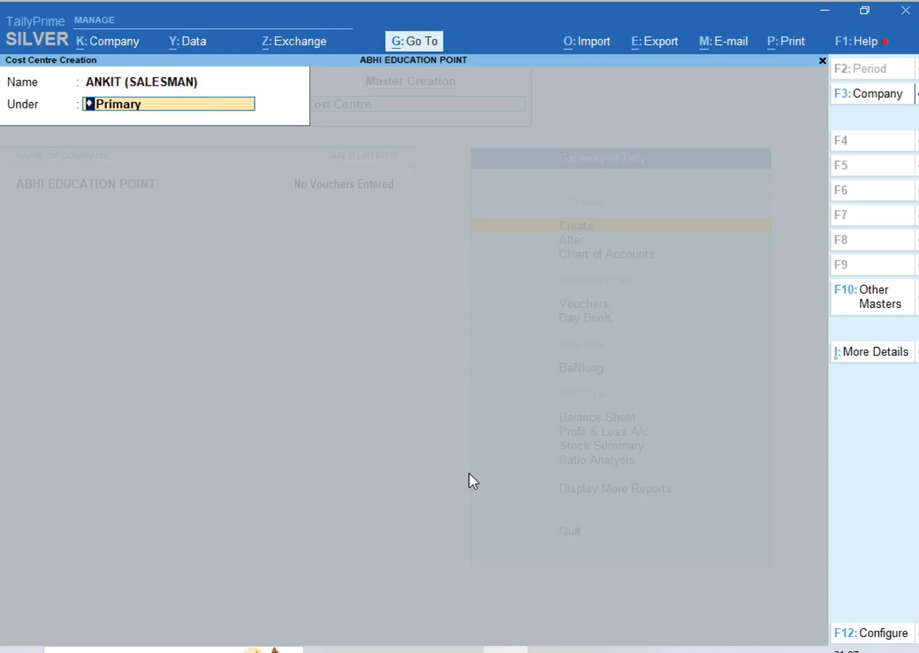
pyautogui.press('Return')
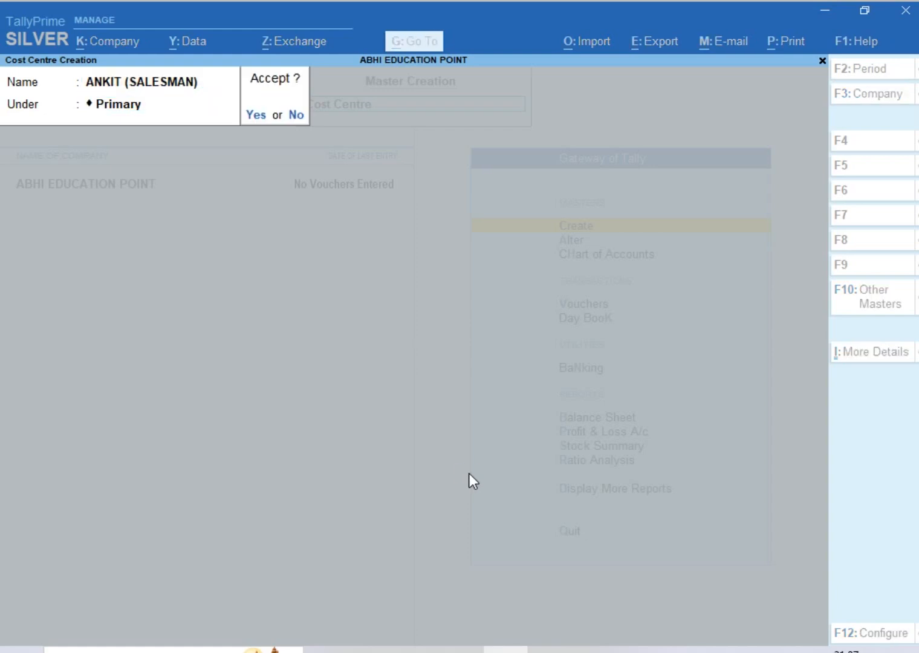
pyautogui.press('Return')
# - Create a second cost centre under Primary named with the other salesman's name followed by "(SALESMAN)", and return to the Gateway of Tally
pyautogui.write('RO')
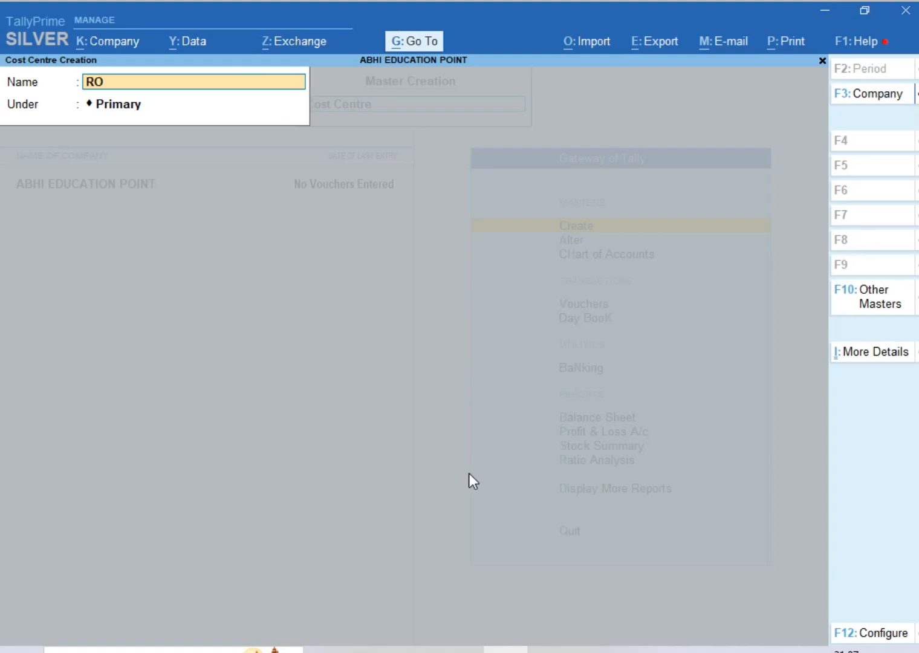
pyautogui.write('HIT (SALESMAN)')
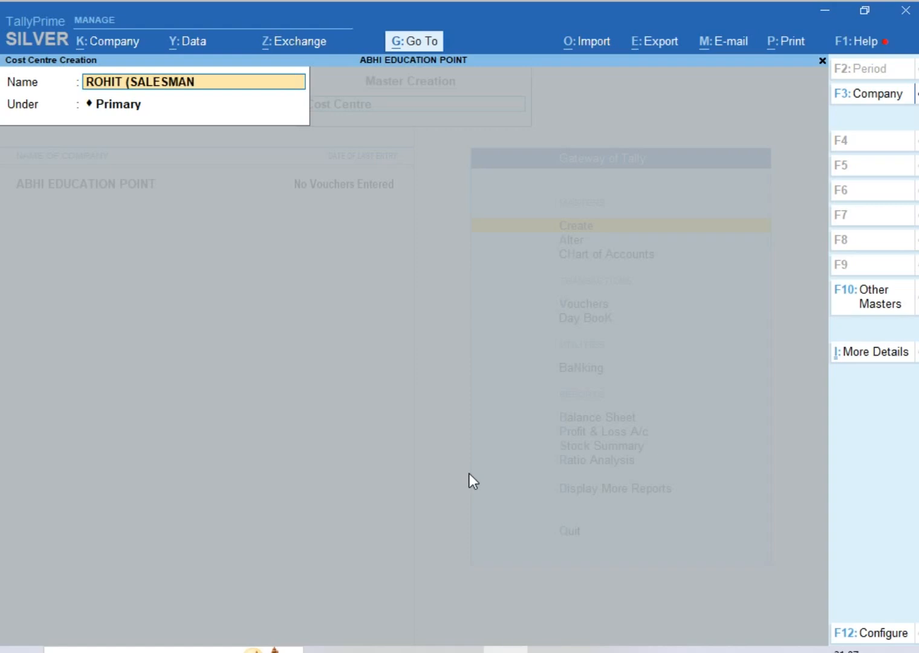
pyautogui.press('Return')
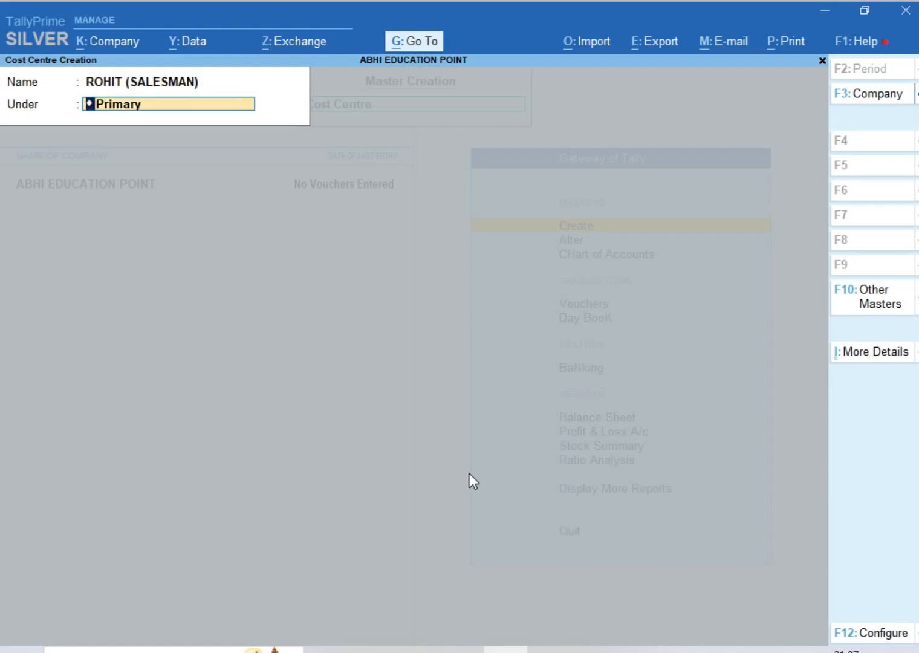
pyautogui.press('Return')
pyautogui.press('Escape')
pyautogui.press('Return')
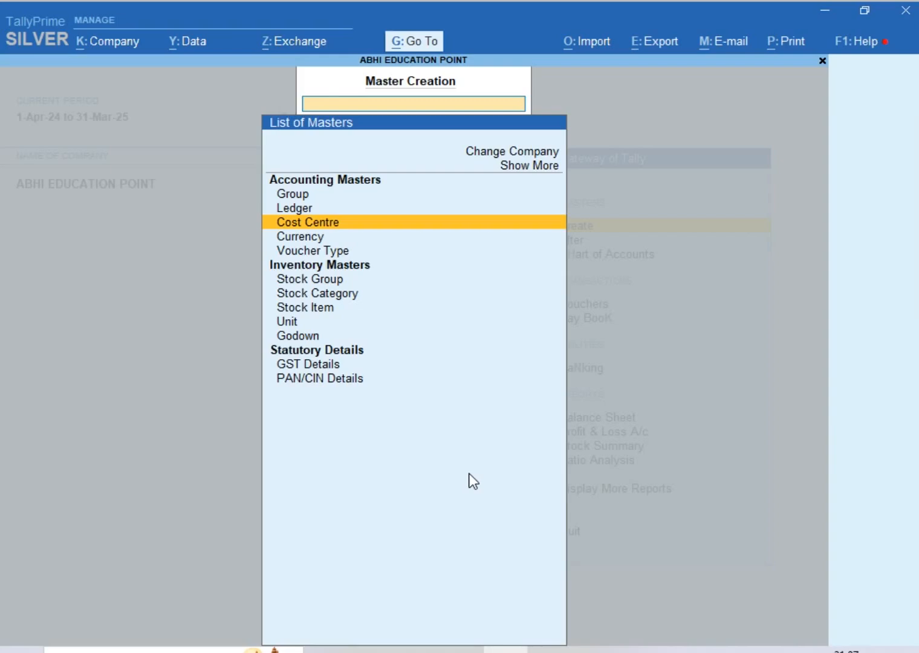
pyautogui.press('Escape')
pyautogui.press('Escape')
pyautogui.press('Escape')
# - Start sales voucher 16 dated 12-7 for party MR. A (SALES PARTY), assigned to the first salesman's cost centre
pyautogui.press('v')
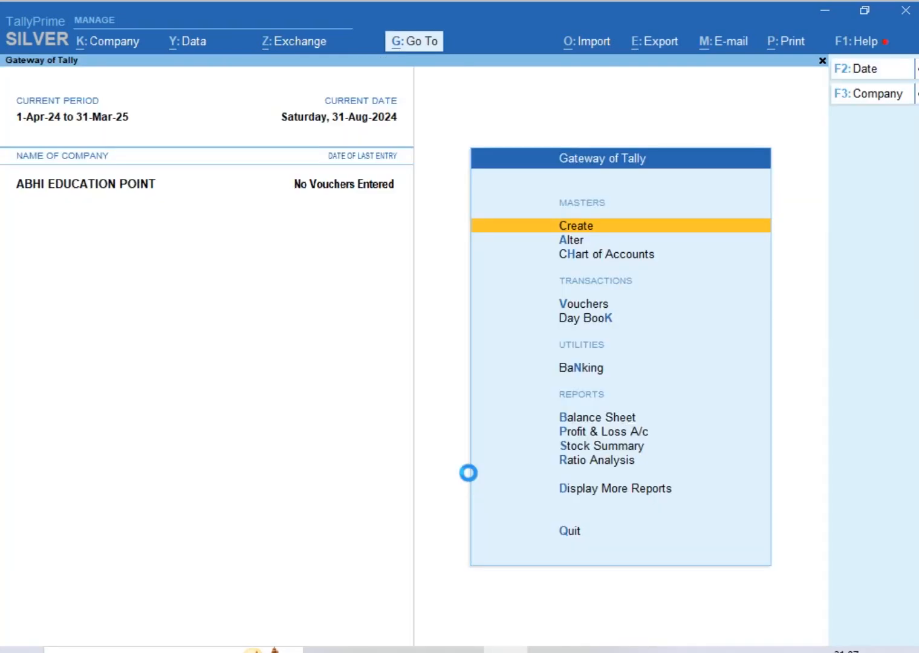
pyautogui.write('1')
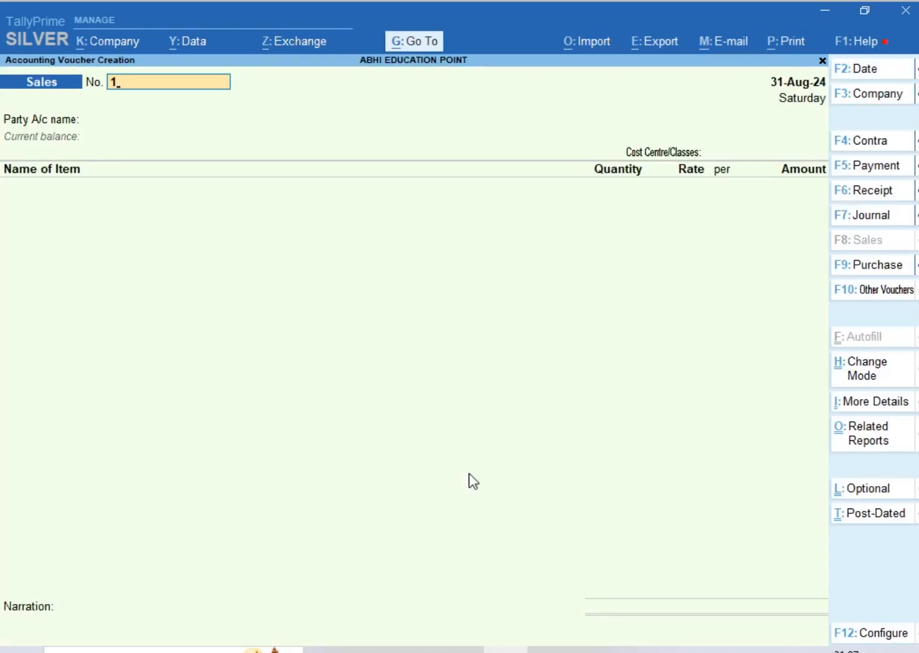
pyautogui.press('Return')
pyautogui.write('12-7')
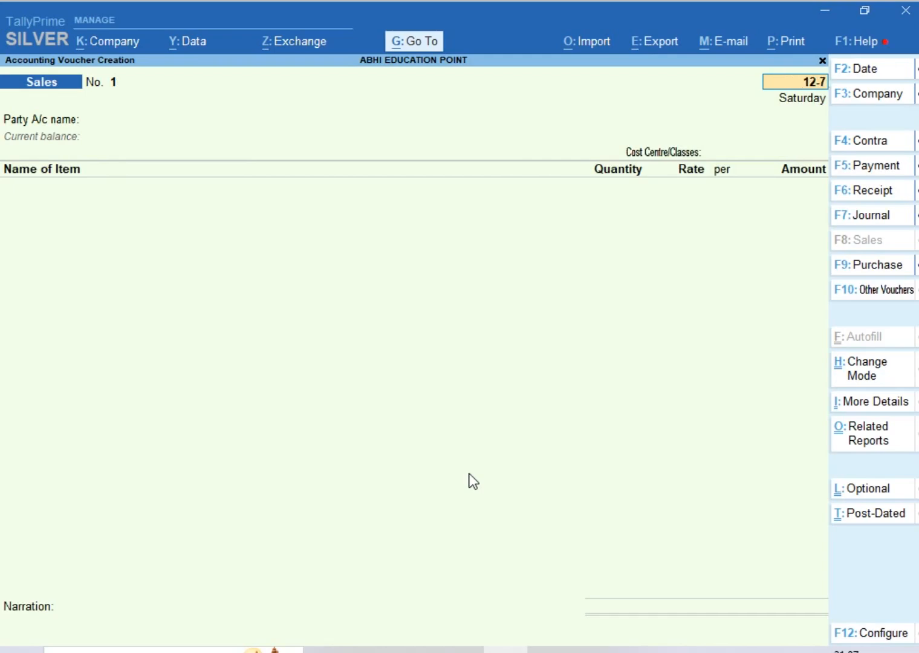
pyautogui.press('Return')
pyautogui.press('Down')
pyautogui.press('Down')
pyautogui.press('Return')
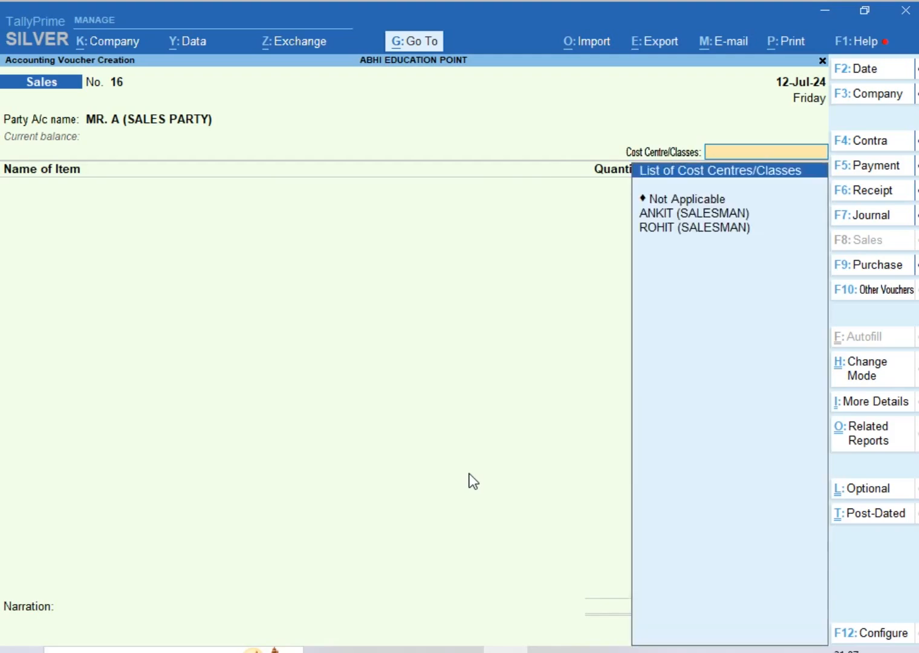
pyautogui.press('Down')
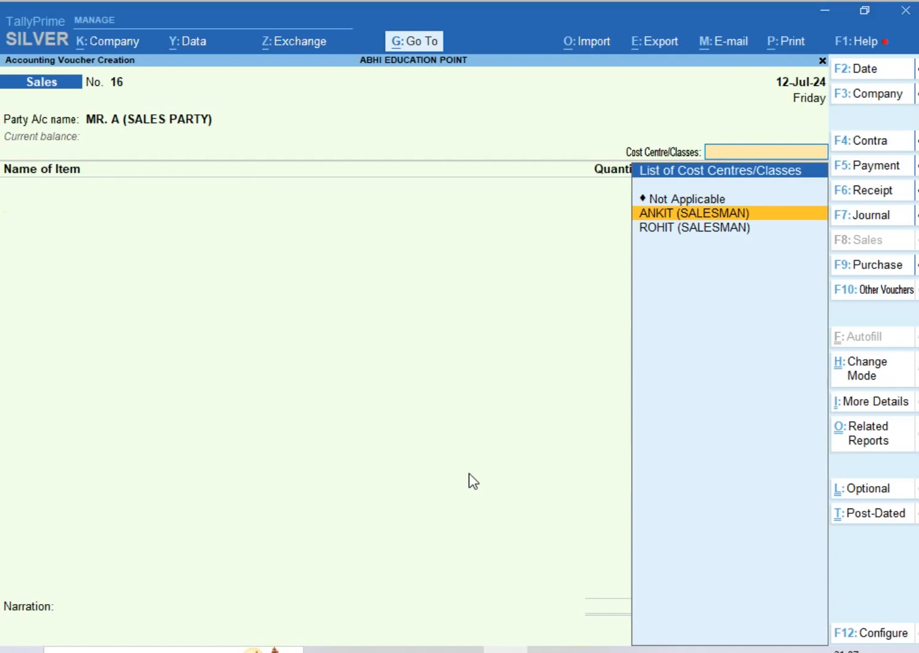
pyautogui.press('Return')
# - Add ITEM @ 18% to the sales voucher with a quantity of 100 NOS. at a rate of 1,000
pyautogui.write('I')
pyautogui.press('Down')
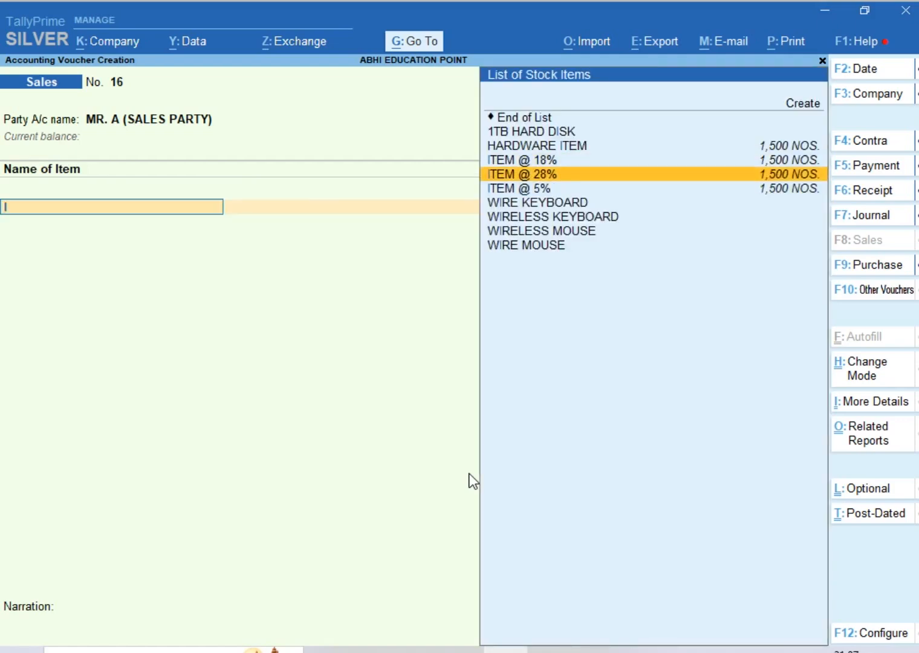
pyautogui.press('Up')
pyautogui.press('Return')
pyautogui.press('Return')
pyautogui.write('100')
pyautogui.press('Return')
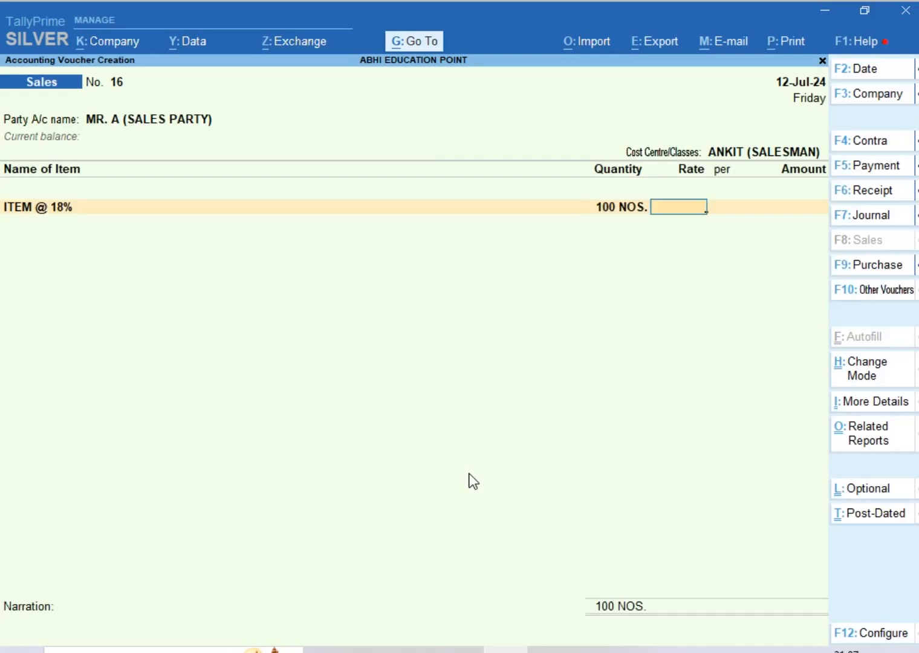
pyautogui.write('1000')
pyautogui.press('Return')
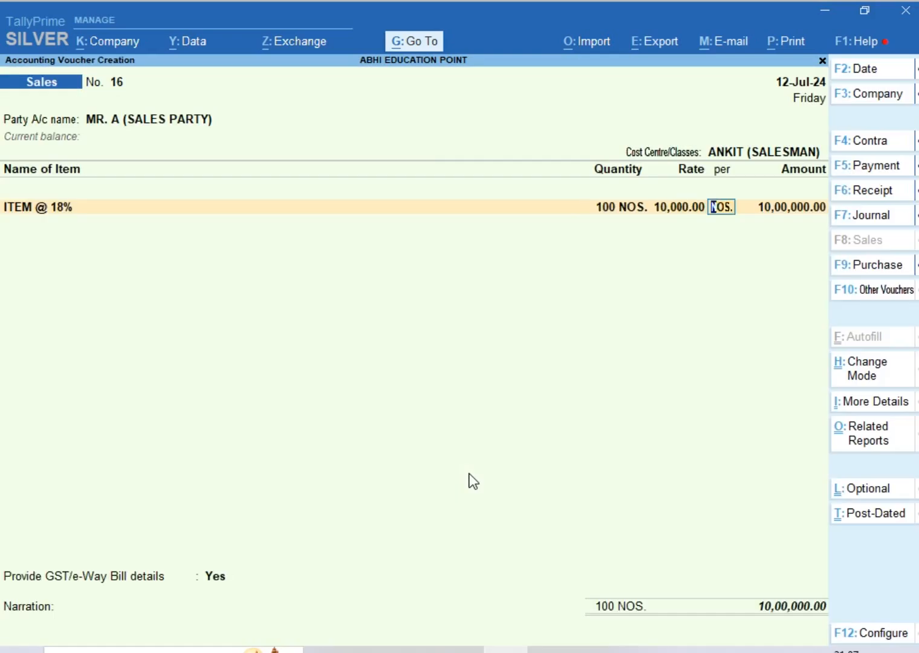
pyautogui.press('BackSpace')
pyautogui.write('1000')
pyautogui.press('Return')
pyautogui.press('Return')
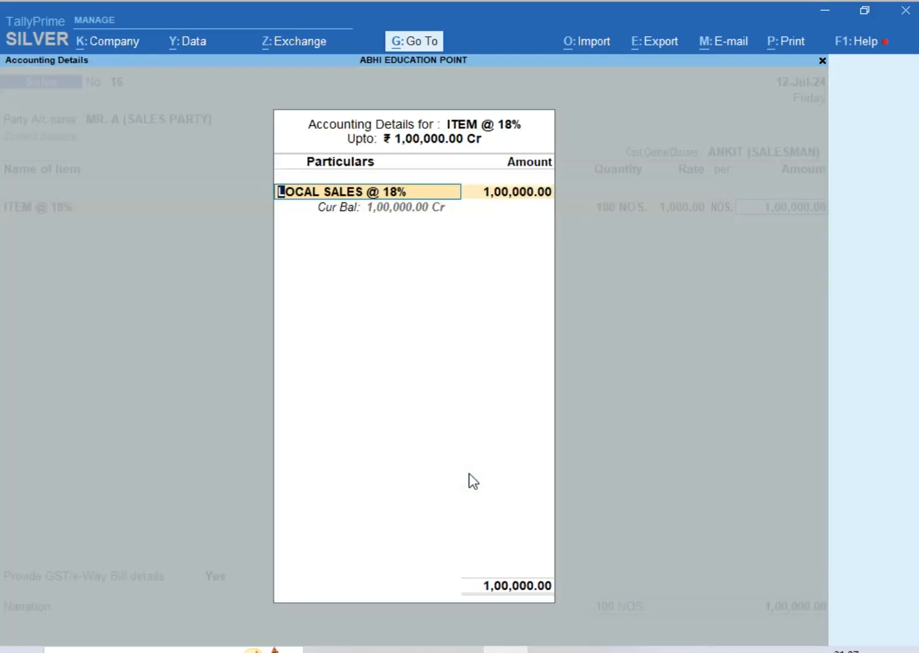
# - Go back from the accounting details and set the quantity of ITEM @ 18% to 50 NOS
pyautogui.press('Escape')
pyautogui.press('Return')
pyautogui.press('Escape')
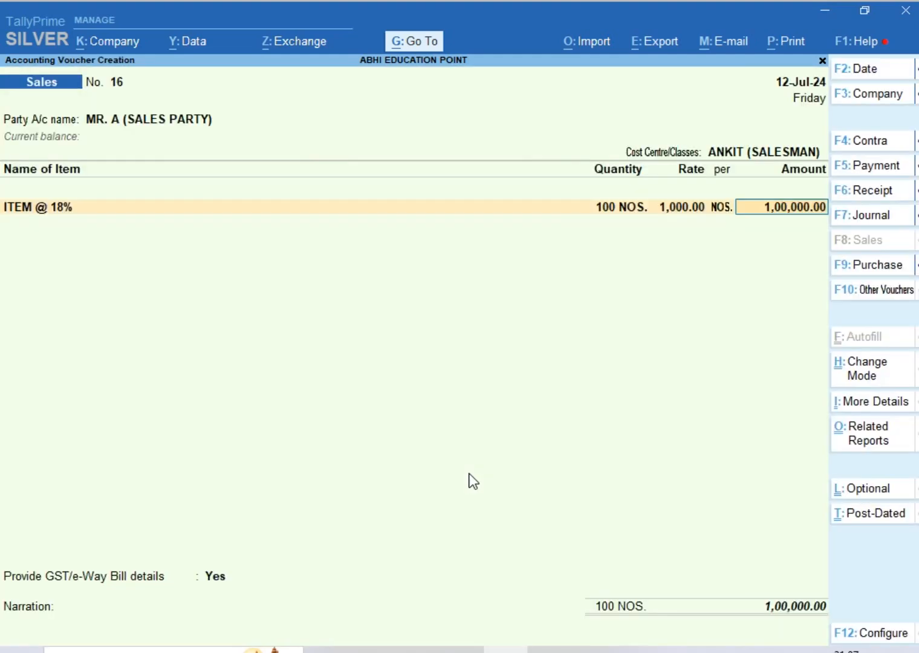
pyautogui.press('BackSpace')
pyautogui.press('BackSpace')
pyautogui.write('50')
pyautogui.press('Return')
pyautogui.press('Return')
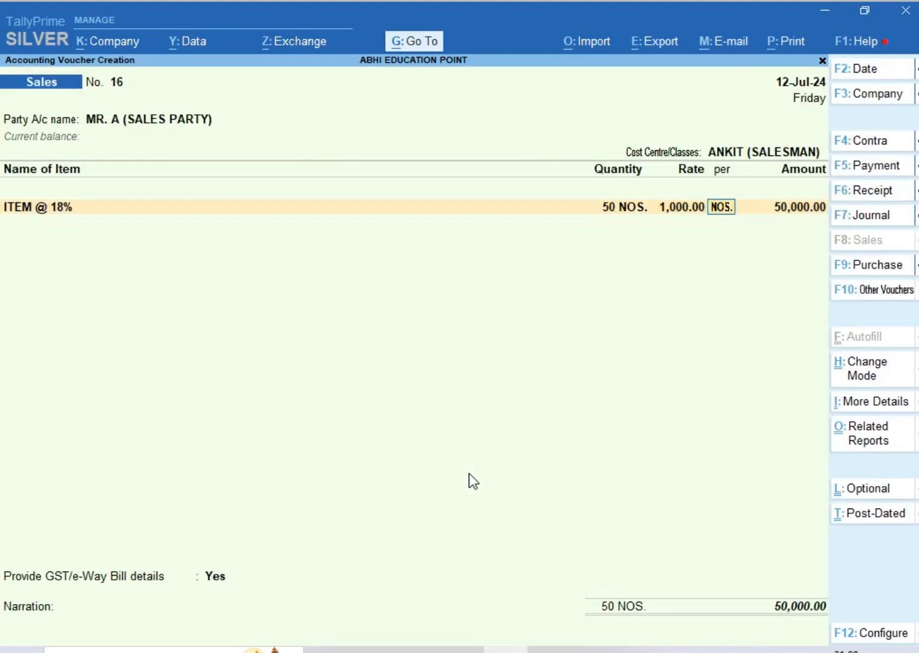
# - Set the quantity of ITEM @ 18% to 40 NOS. and accept its allocation to LOCAL SALES @ 18%
pyautogui.press('BackSpace')
pyautogui.press('BackSpace')
pyautogui.write('40')
pyautogui.press('Return')
pyautogui.press('Return')
pyautogui.press('Return')
pyautogui.press('Return')
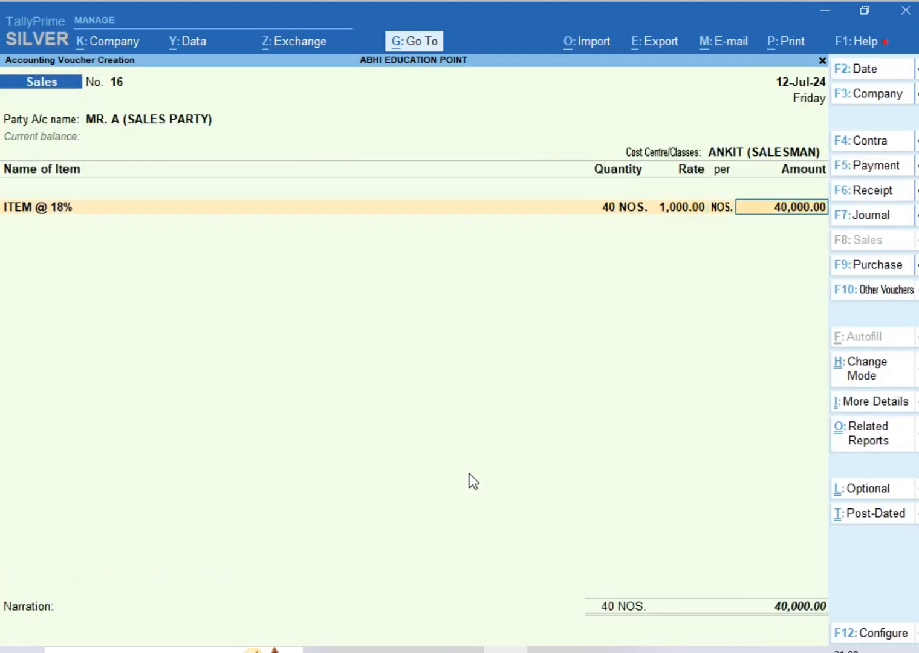
pyautogui.press('Return')
pyautogui.press('Return')
# - Add the CGST OUTPUT and SGST OUTPUT tax ledgers below the item, accepting their calculated amounts
pyautogui.write('CG')
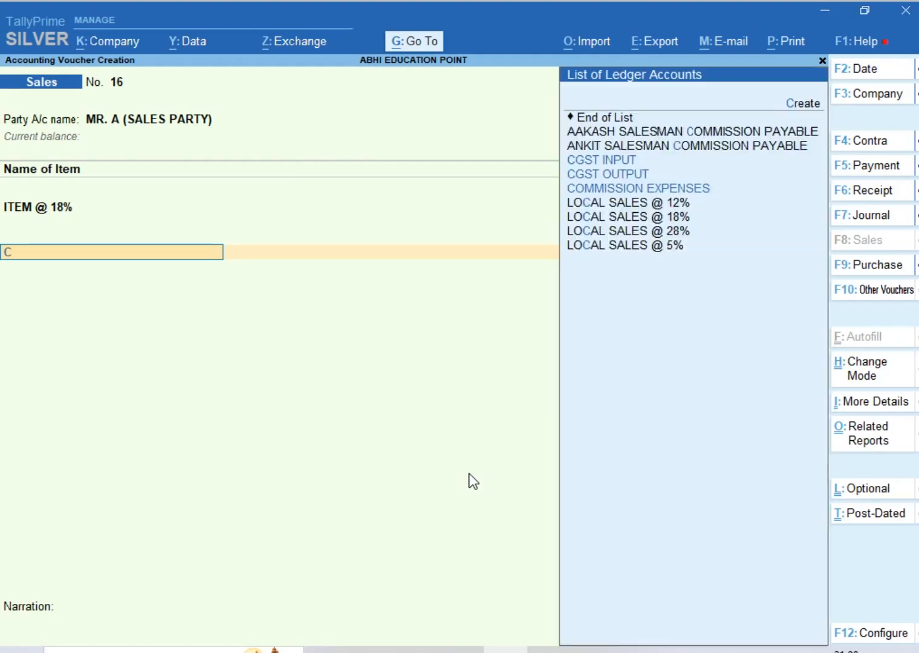
pyautogui.press('Down')
pyautogui.press('Down')
pyautogui.press('Return')
pyautogui.press('Return')
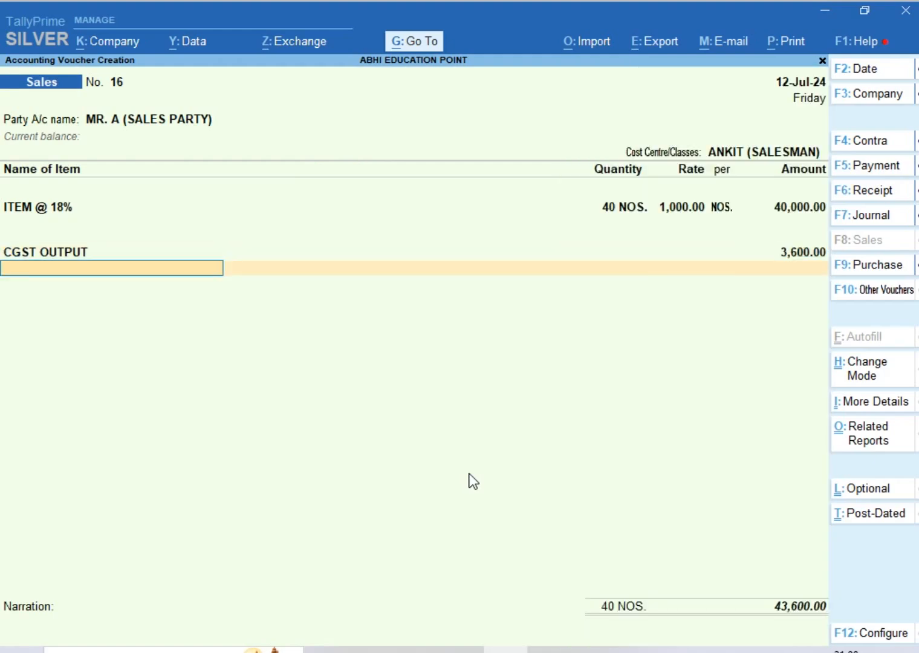
pyautogui.write('SG')
pyautogui.press('Down')
pyautogui.press('Down')
pyautogui.press('Return')
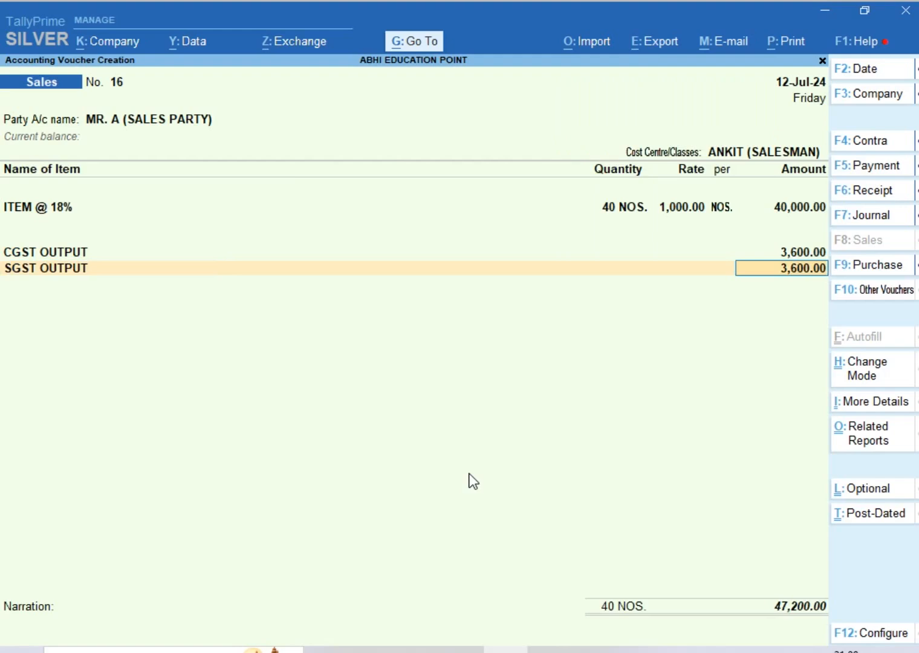
pyautogui.press('Return')
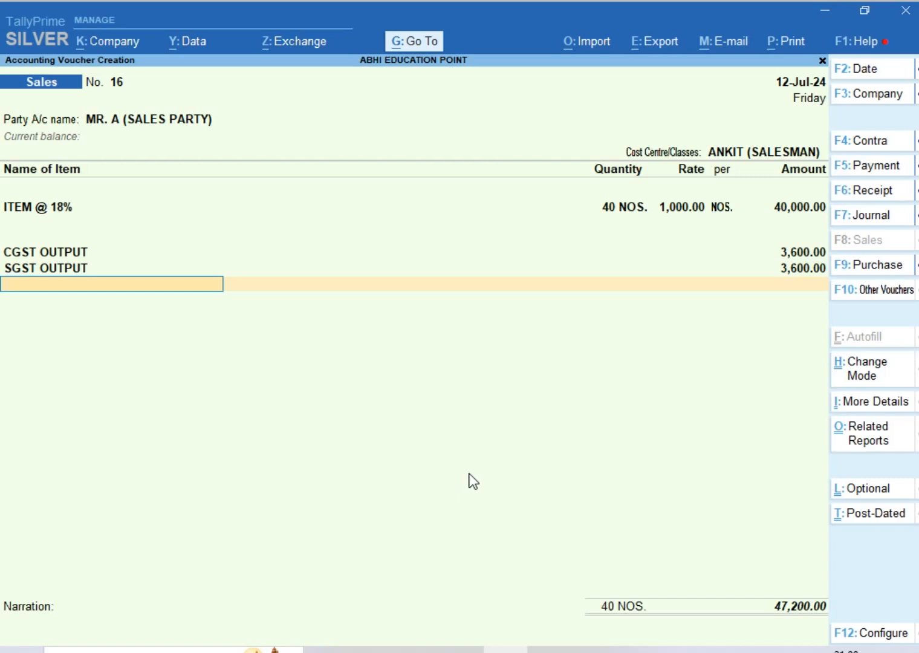
# - Accept the bill-wise details as New Ref 16 and save the sales voucher
pyautogui.press('Return')
pyautogui.press('Return')
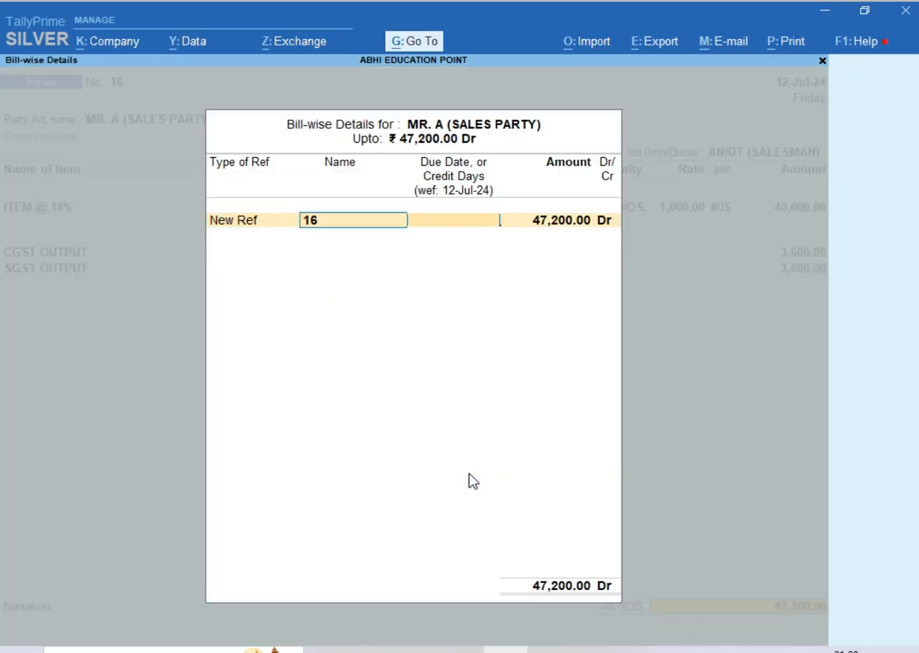
pyautogui.press('Return')
pyautogui.press('Return')
pyautogui.press('Return')
pyautogui.press('Return')
pyautogui.press('Return')
pyautogui.press('Return')
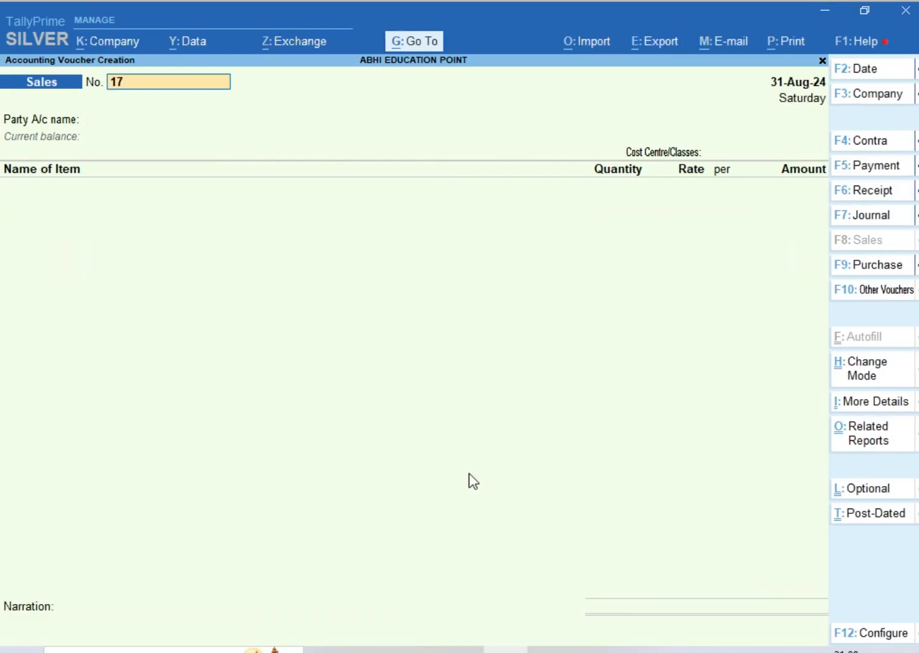
# - Keep voucher number 17 for the new sales voucher and set its date to 13-Jul-24
pyautogui.press('Return')
pyautogui.write('13-7')
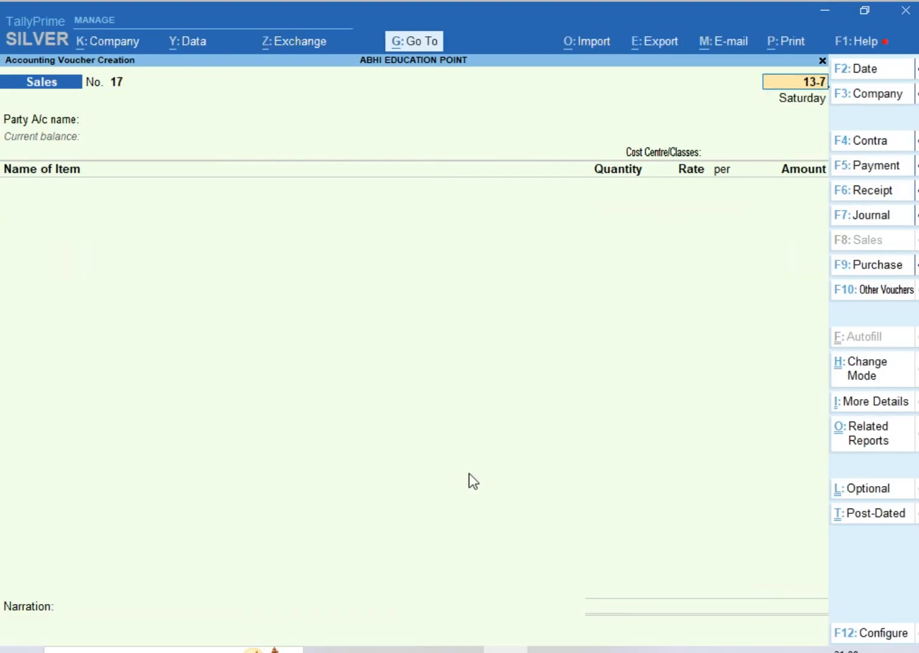
pyautogui.press('Return')
pyautogui.press('Return')
# - Select the Shastri Nagar customer ledger as the party and assign the voucher to the second salesman's cost centre
pyautogui.press('Down')
pyautogui.press('Down')
pyautogui.press('Down')
pyautogui.press('Down')
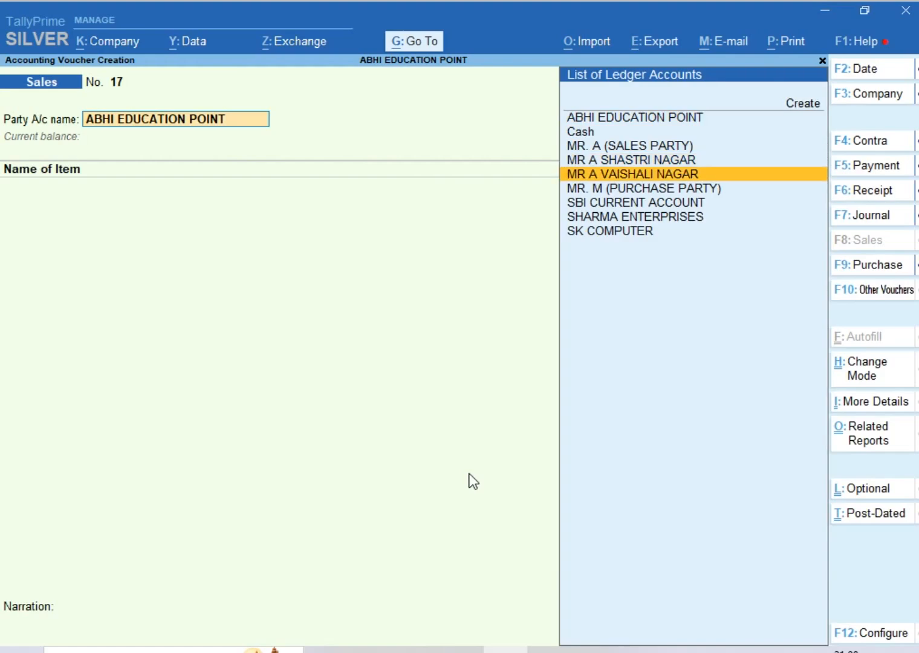
pyautogui.press('Up')
pyautogui.press('Return')
pyautogui.press('Down')
pyautogui.press('Down')
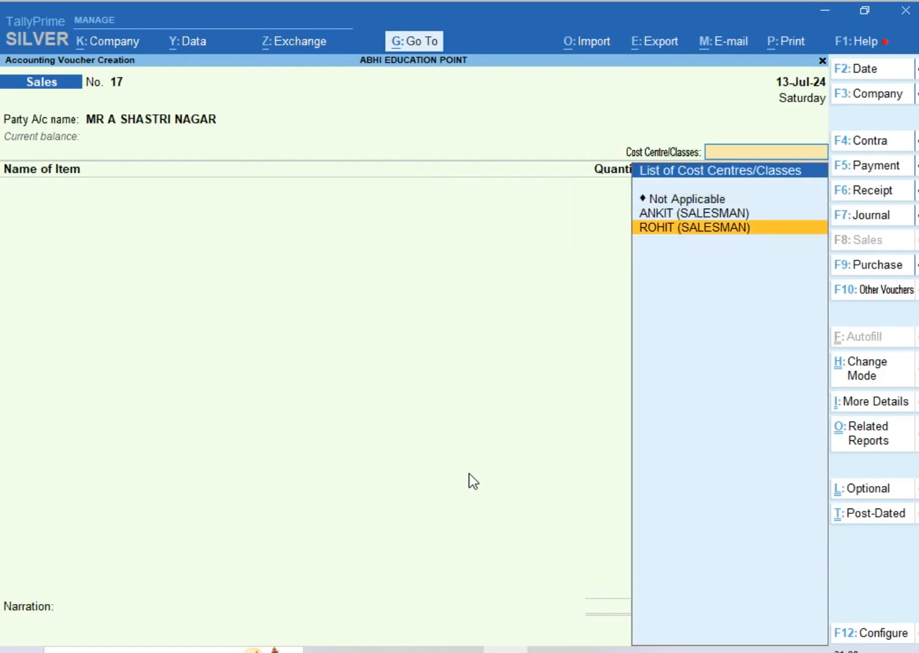
pyautogui.press('Return')
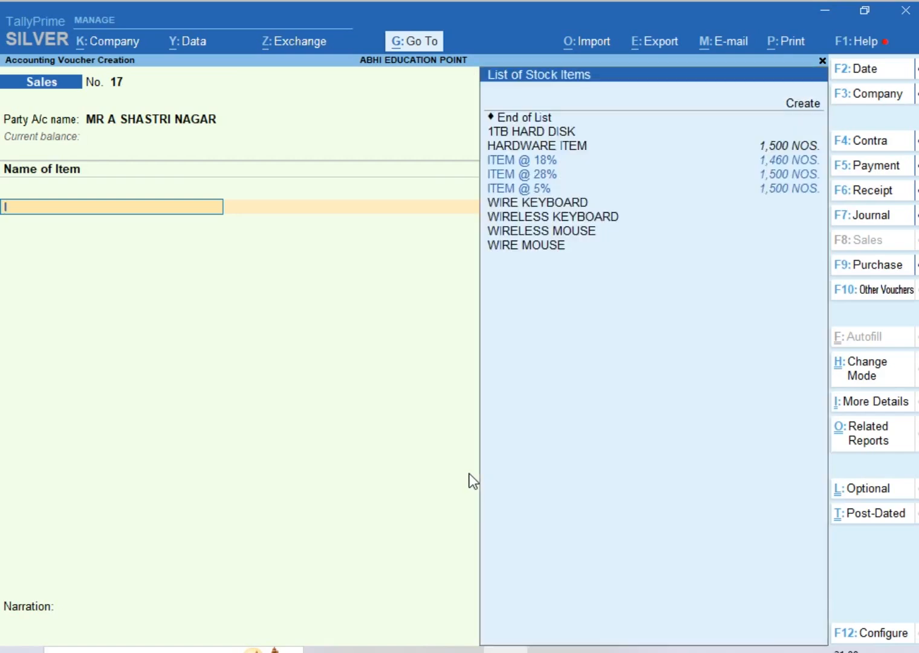
# - Add ITEM @ 18% as the stock item on the sales voucher
pyautogui.press('Down')
pyautogui.press('Down')
pyautogui.press('Down')
pyautogui.press('Down')
pyautogui.press('Up')
pyautogui.press('Return')
pyautogui.write('5')
pyautogui.press('BackSpace')
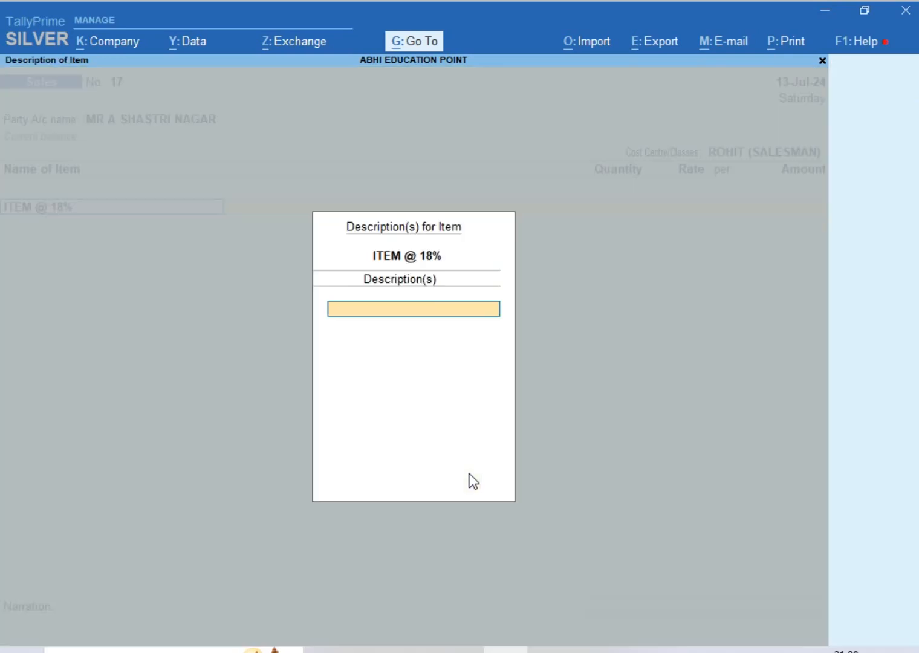
# - Leave the item description blank and enter a quantity of 40 NOS., accepting the rate of 1,000.00
pyautogui.press('Return')
pyautogui.write('40')
pyautogui.press('Return')
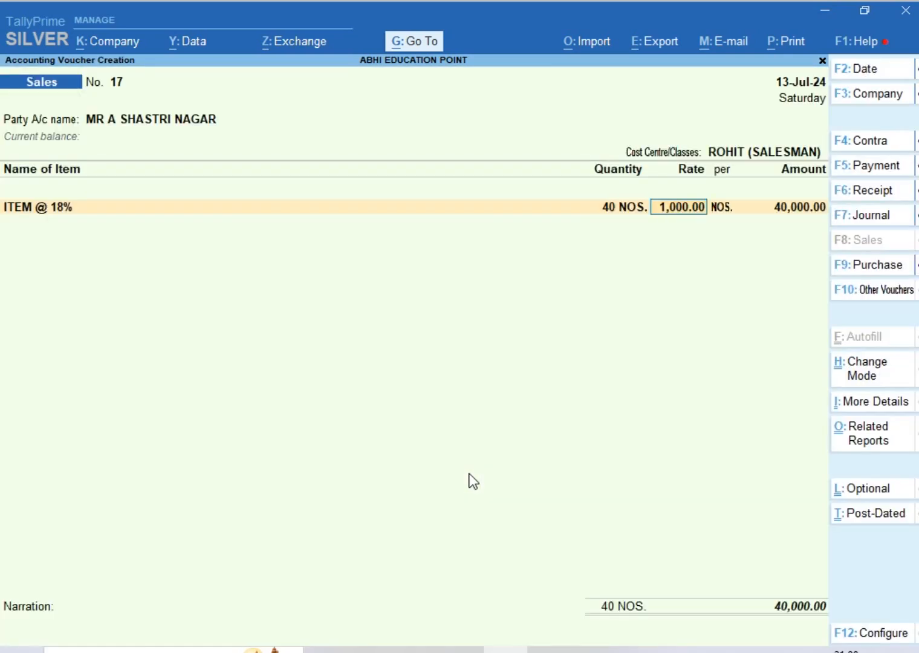
pyautogui.press('Return')
pyautogui.press('Return')
pyautogui.press('Return')
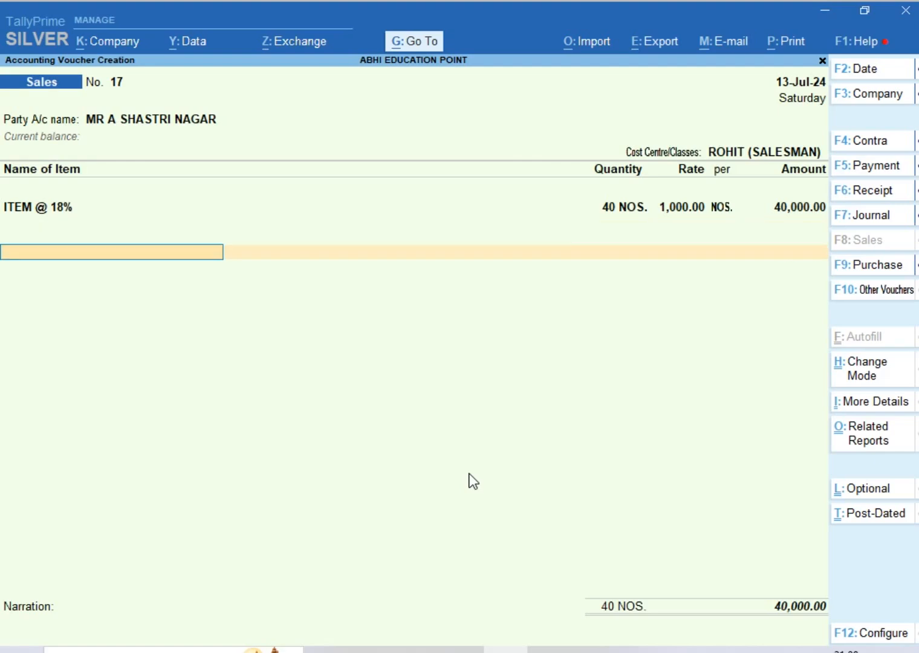
# - Add the CGST OUTPUT and SGST OUTPUT tax ledgers below the item with their calculated amounts
pyautogui.write('CG')
pyautogui.press('Down')
pyautogui.press('Return')
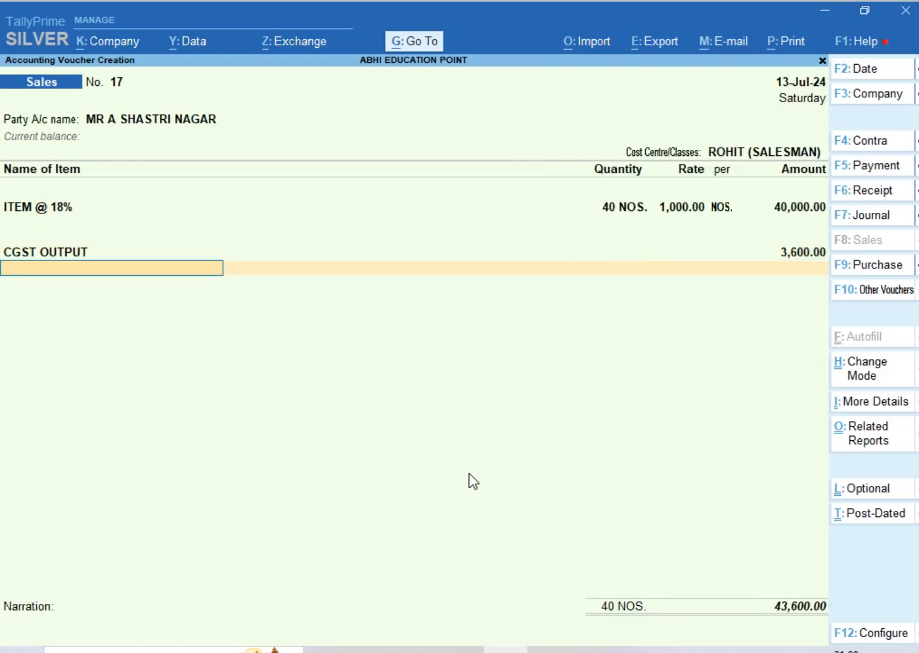
pyautogui.write('SG')
pyautogui.press('Down')
pyautogui.press('Return')
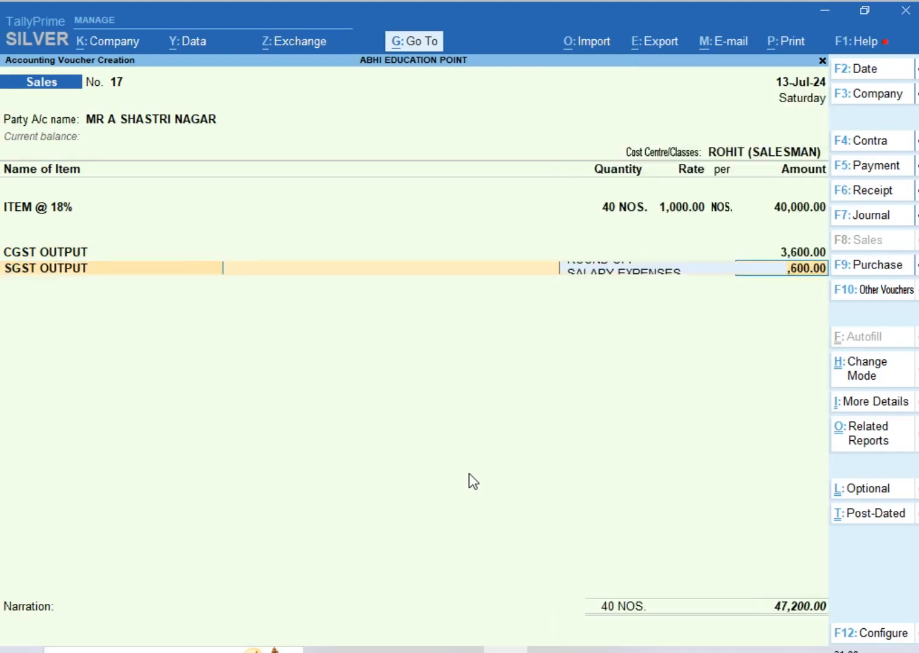
# - Change the quantity of ITEM @ 18% to 30 NOS. and save the sales voucher, leaving voucher creation
pyautogui.press('Up')
pyautogui.press('Up')
pyautogui.press('Left')
pyautogui.press('Left')
pyautogui.press('Left')
pyautogui.write('30')
pyautogui.press('Return')
pyautogui.press('Return')
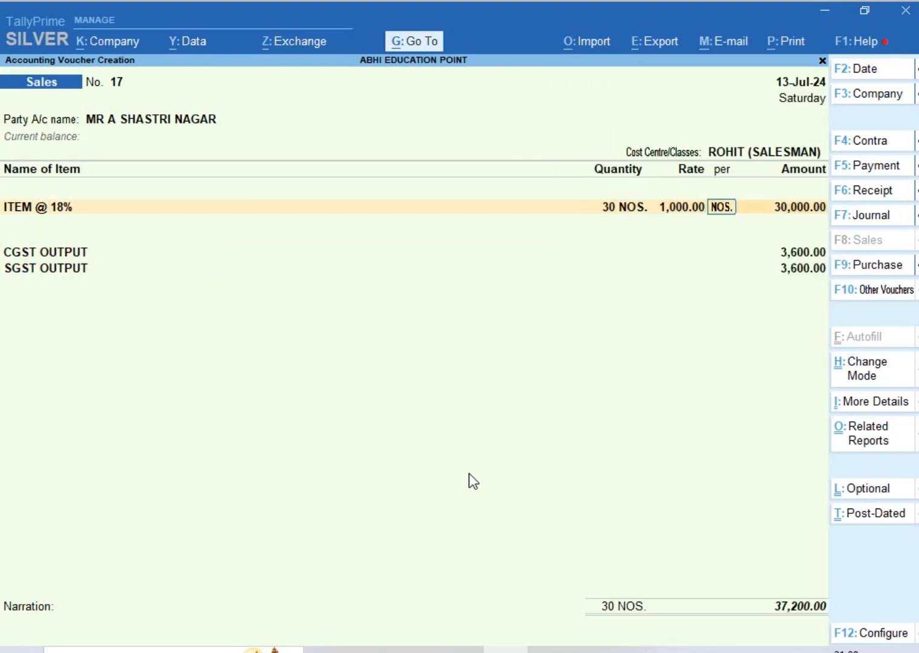
pyautogui.press('Return')
pyautogui.press('Return')
pyautogui.press('Return')
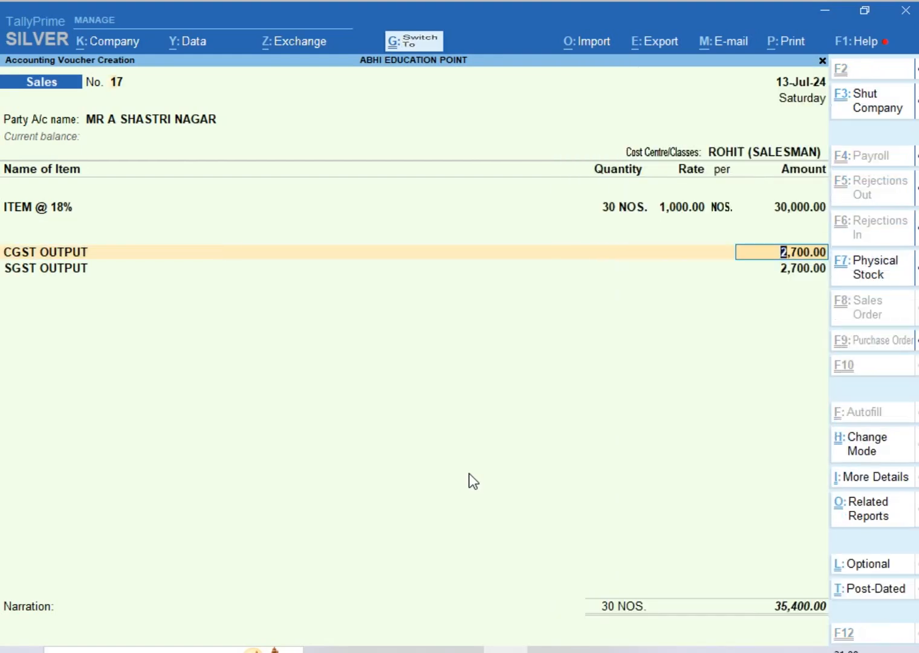
pyautogui.hotkey('ctrl', 'a')
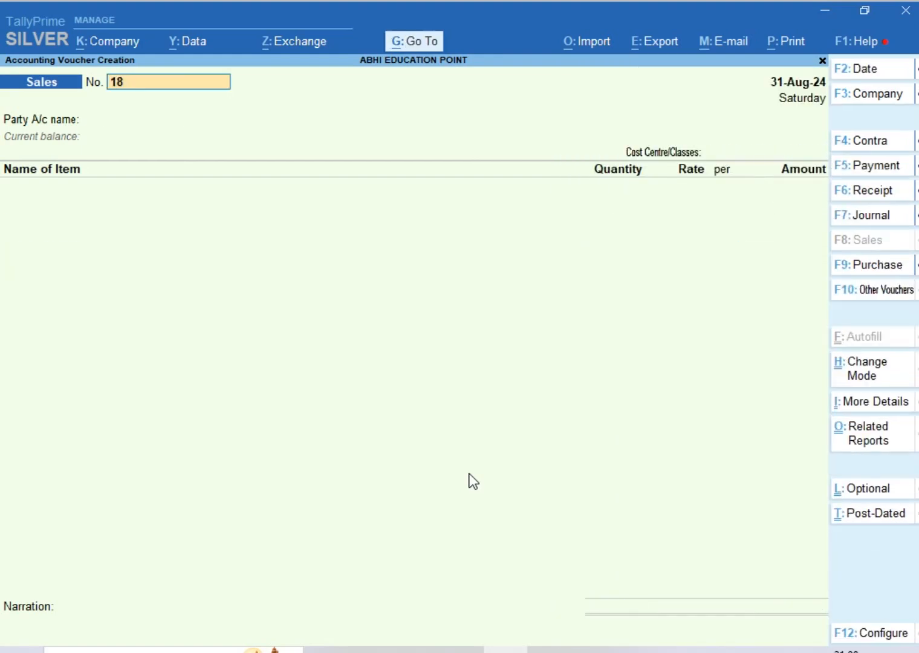
pyautogui.press('Escape')
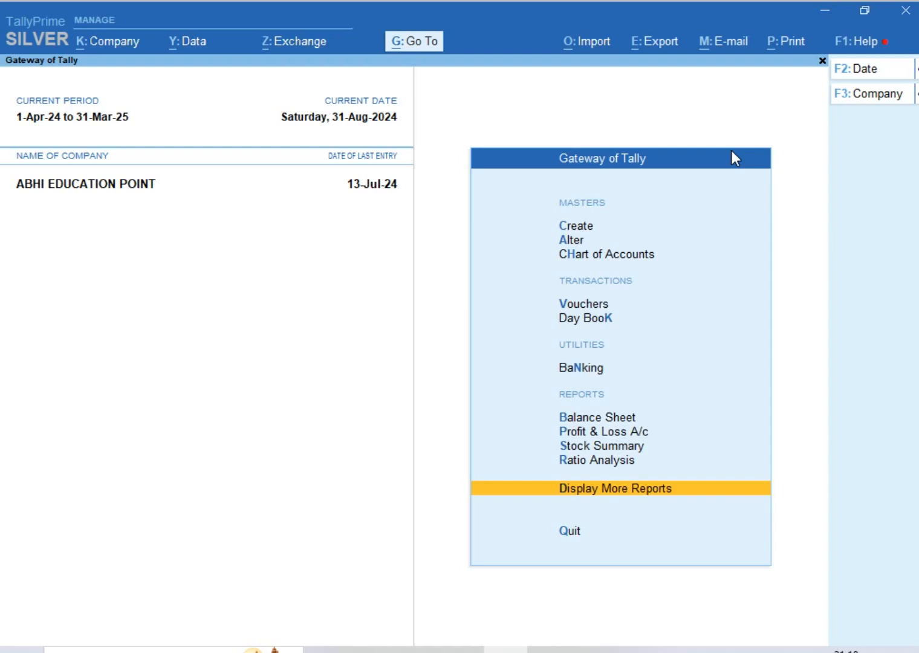
# - Open the Cost Centre Summary report from the statements of accounts
pyautogui.press('Return')
pyautogui.press('Down')
pyautogui.press('Down')
pyautogui.press('Down')
pyautogui.press('Down')
pyautogui.press('Down')
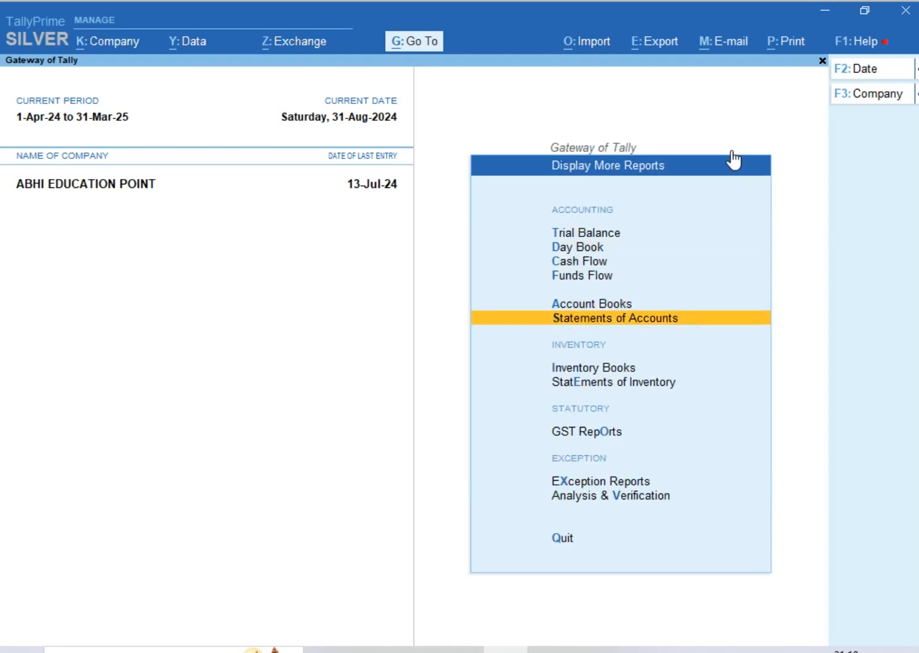
pyautogui.press('Return')
pyautogui.press('Down')
pyautogui.press('Down')
pyautogui.press('Return')
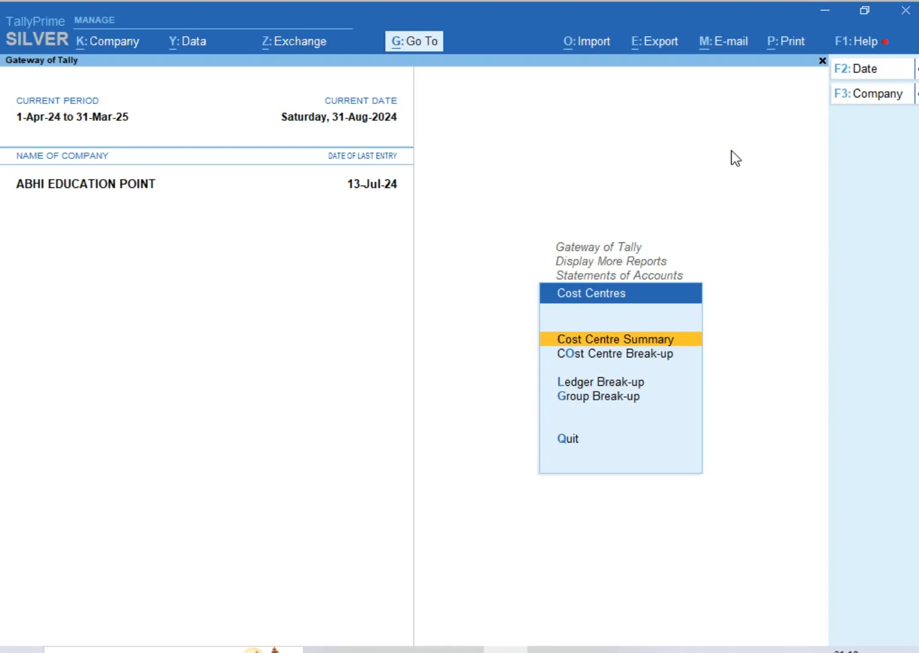
pyautogui.press('Down')
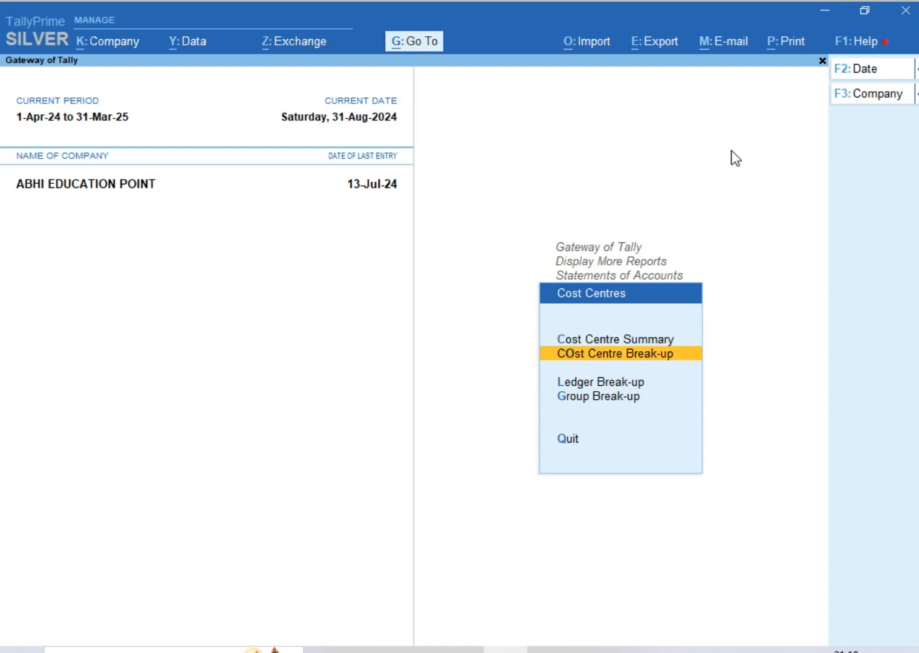
pyautogui.press('Down')
pyautogui.press('Up')
pyautogui.press('Up')
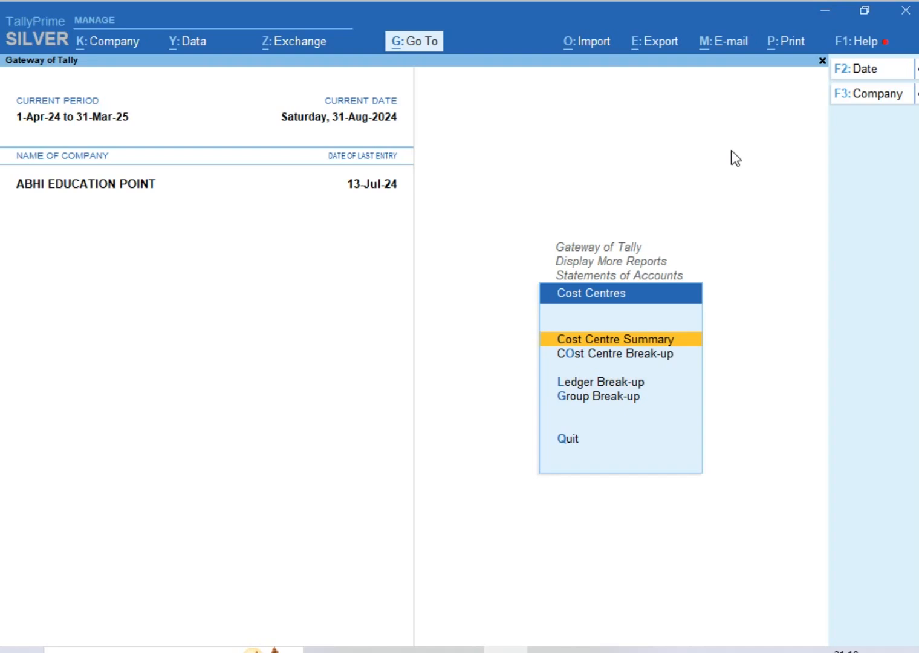
pyautogui.press('Return')
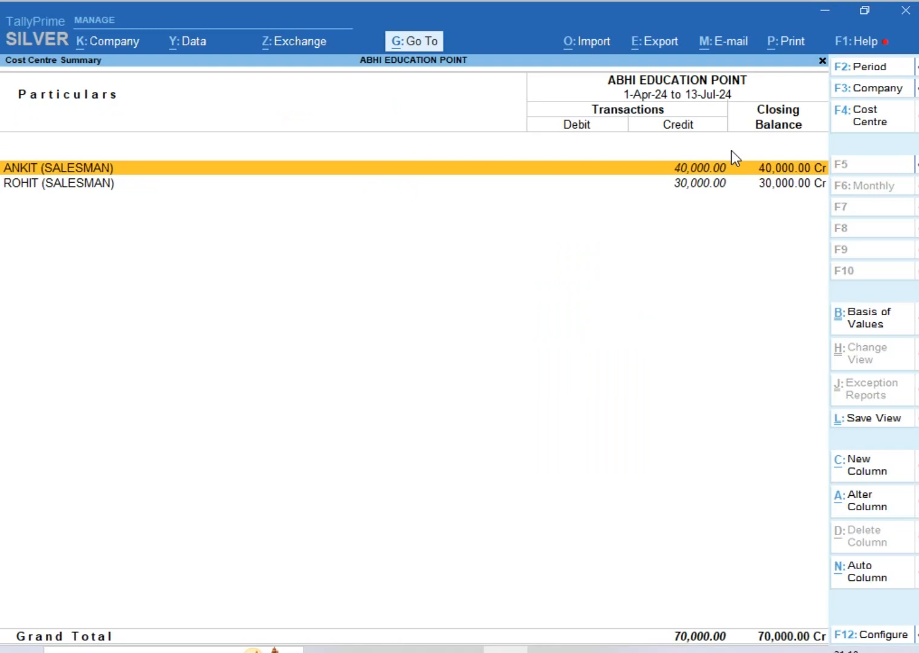
# - Set the period of the Cost Centre Summary from 1-Jul-24 to 31-Jul-24
pyautogui.press('Down')
pyautogui.press('Up')
pyautogui.press('F2')
pyautogui.write('1-7')
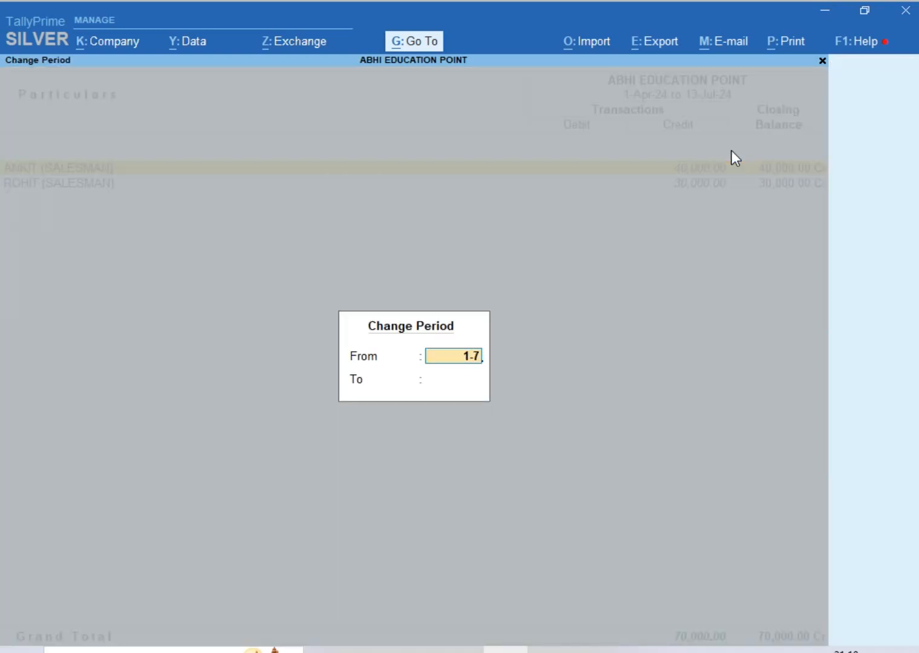
pyautogui.press('Return')
pyautogui.write('31-7')
pyautogui.press('Return')
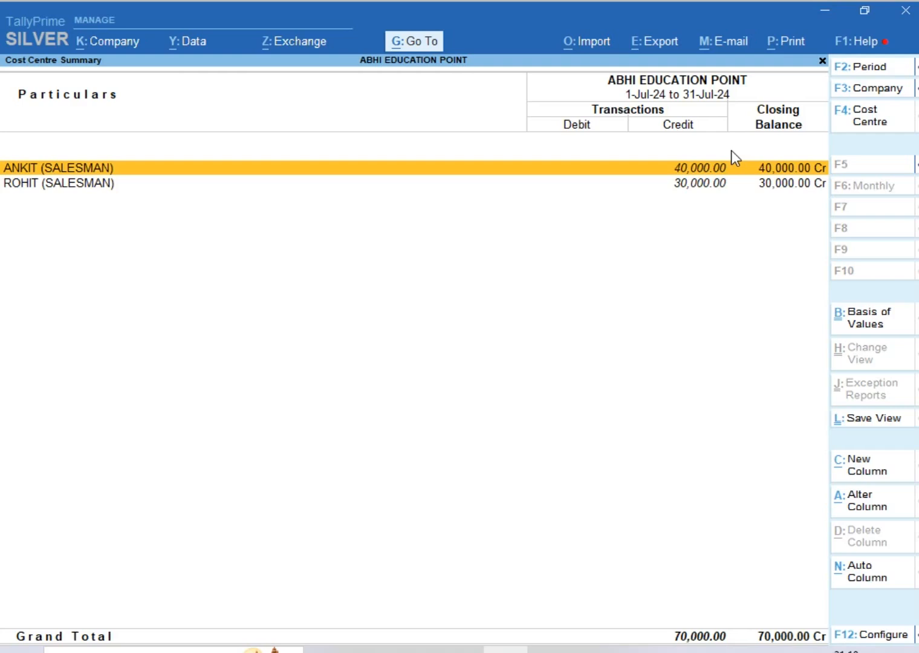
# - Drill down from the first salesman's cost centre to its July vouchers and return to the cost centre reports
pyautogui.press('Down')
pyautogui.press('Up')
pyautogui.press('Return')
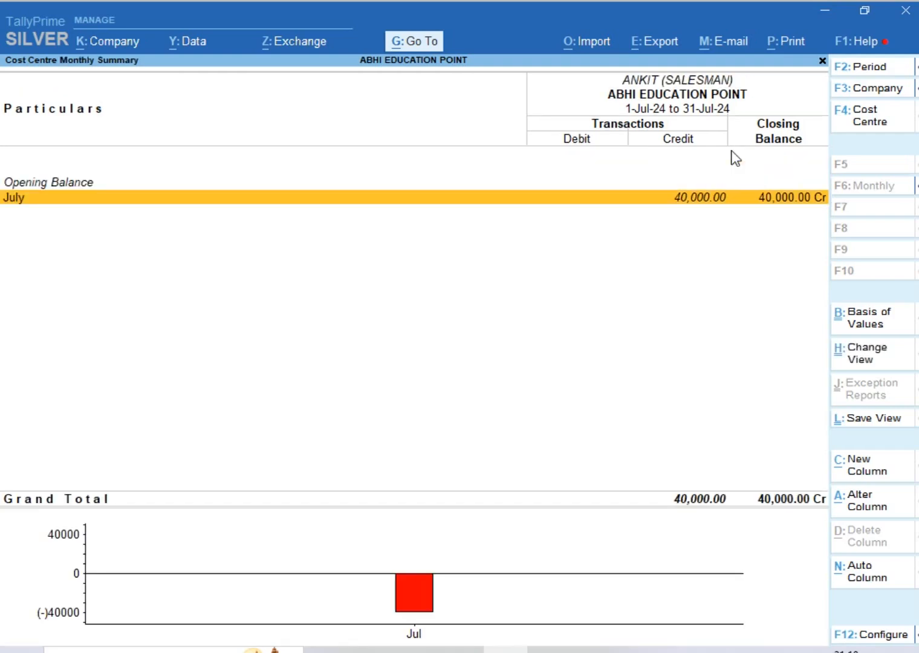
pyautogui.press('Return')
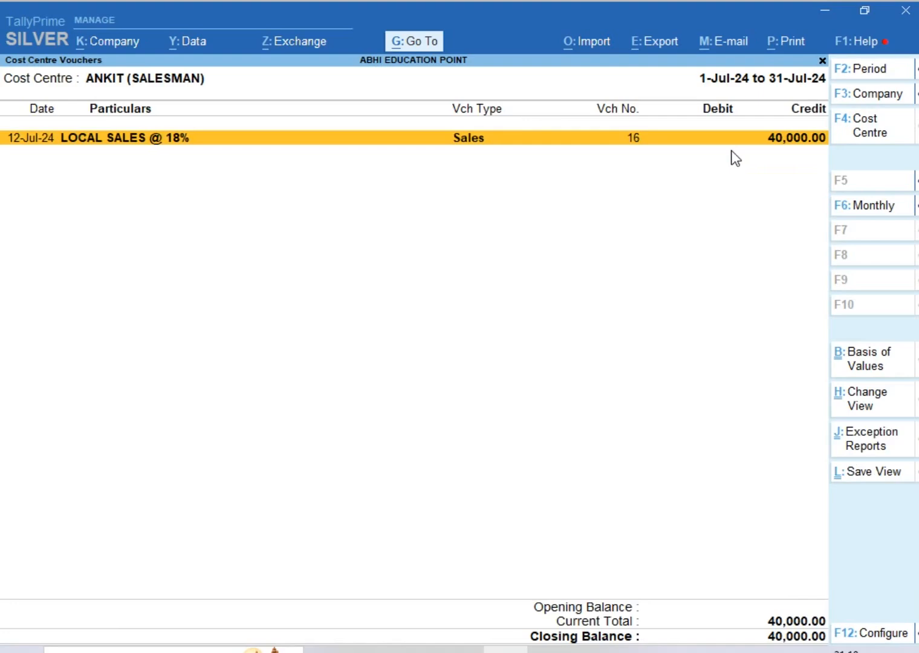
pyautogui.press('Escape')
pyautogui.press('Escape')
pyautogui.press('Escape')
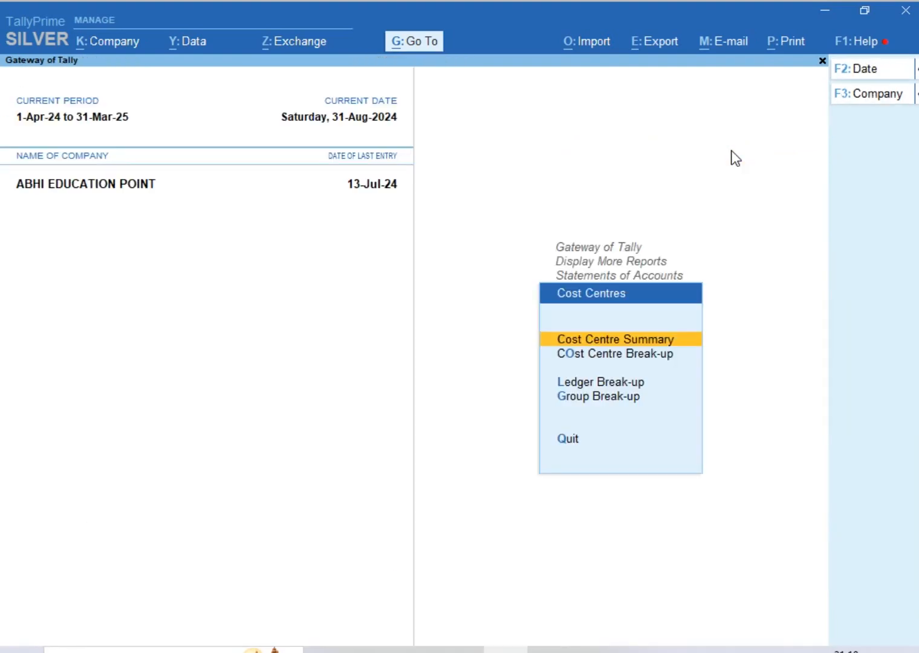
# - View the Cost Centre Break-up of the first salesman for the period 1-Jul-24 to 31-Jul-24
pyautogui.press('Down')
pyautogui.press('Return')
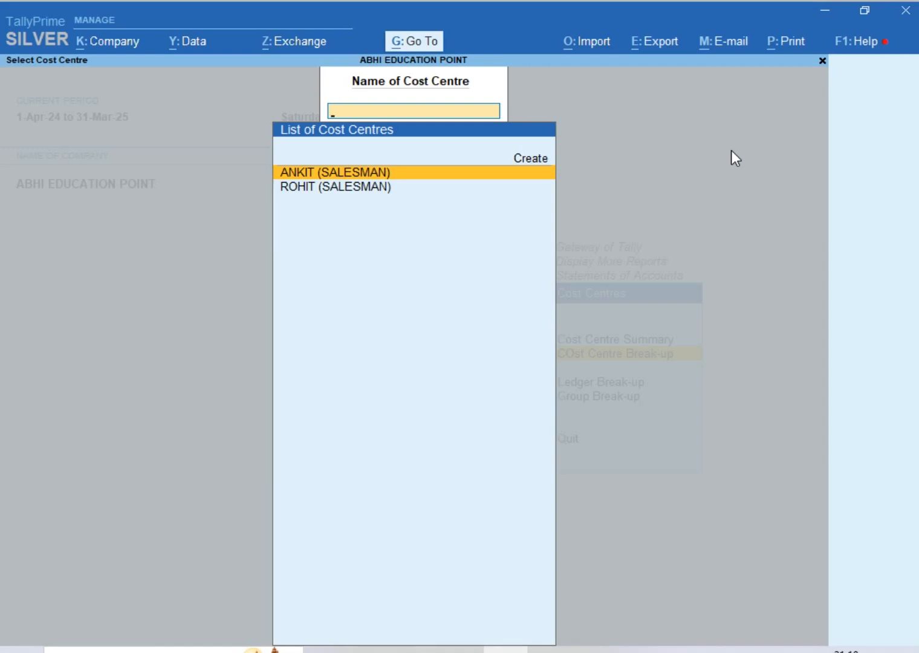
pyautogui.press('Return')
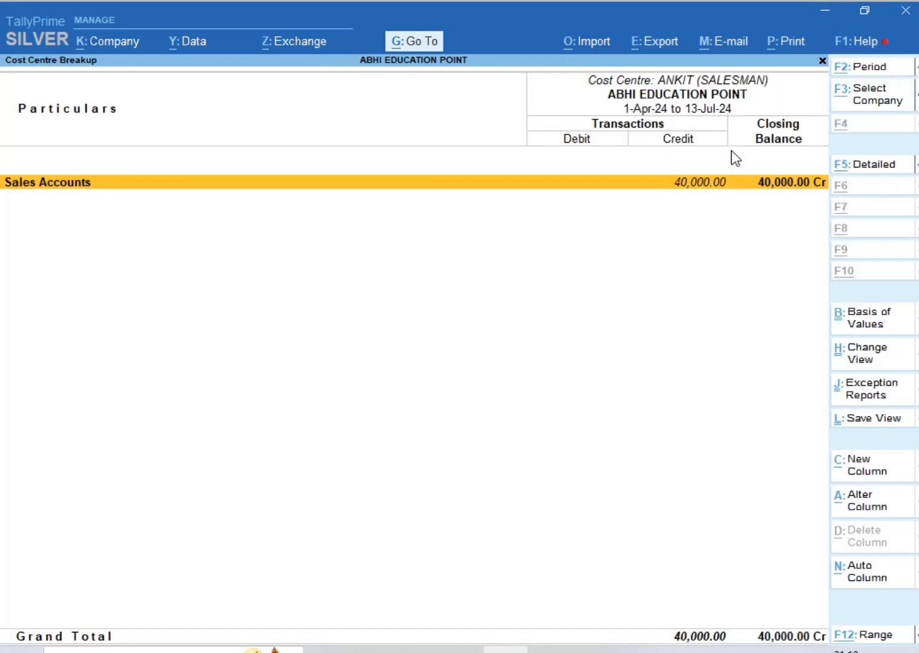
pyautogui.hotkey('alt', 'F2')
pyautogui.write('1-7')
pyautogui.press('Return')
pyautogui.write('31')
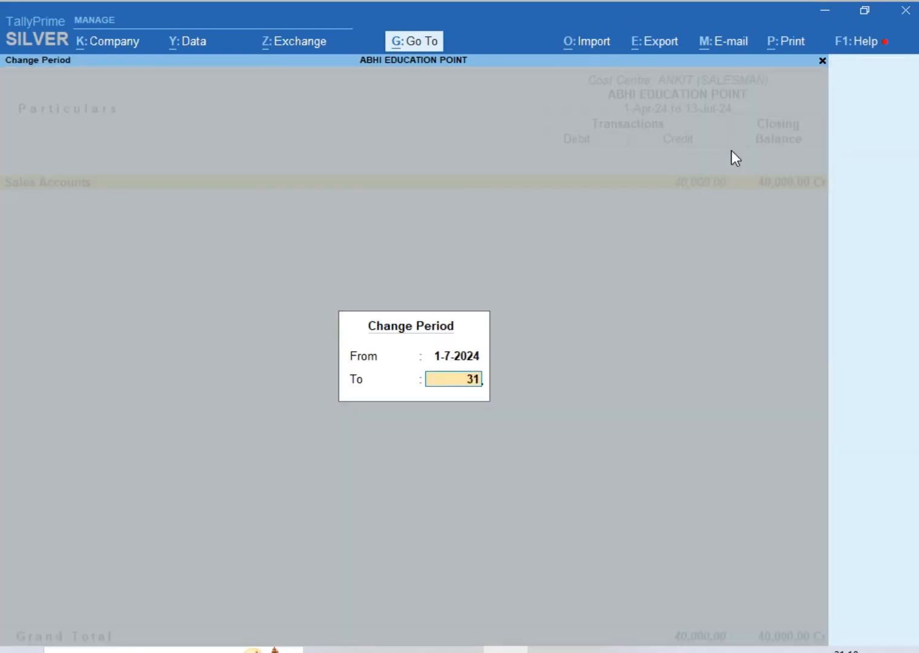
pyautogui.write('-7')
pyautogui.press('Return')
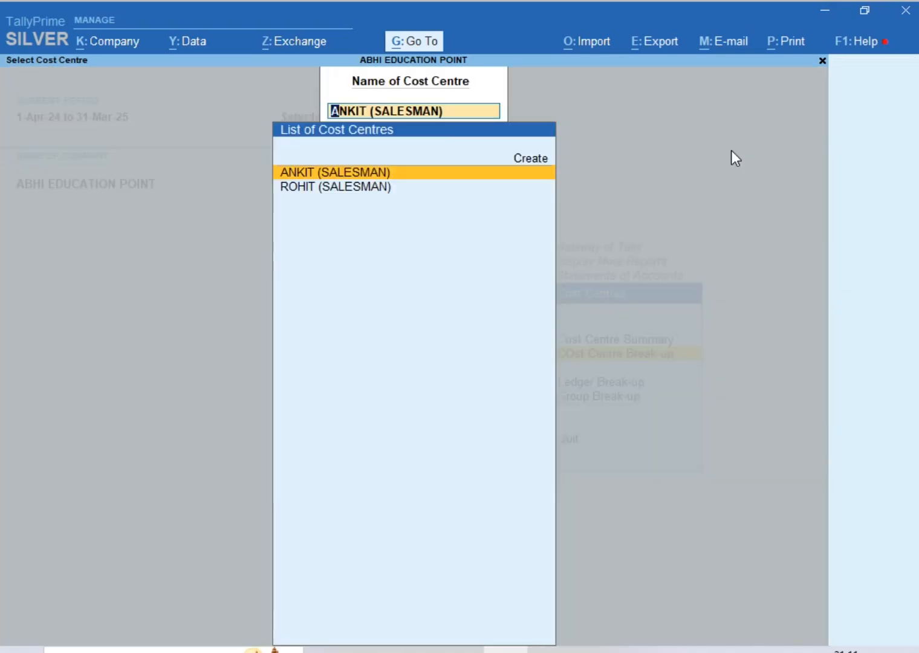
# - View the second salesman's Cost Centre Break-up for 1-Jul-24 to 31-Jul-24, and return to the cost centre reports
pyautogui.press('Down')
pyautogui.press('Return')
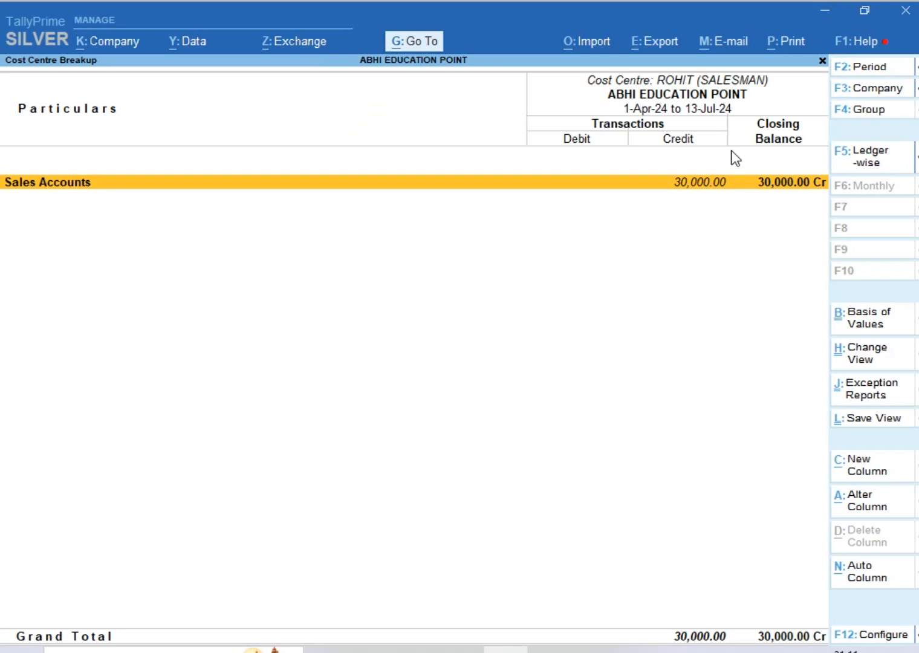
pyautogui.press('alt')
pyautogui.hotkey('alt', 'F2')
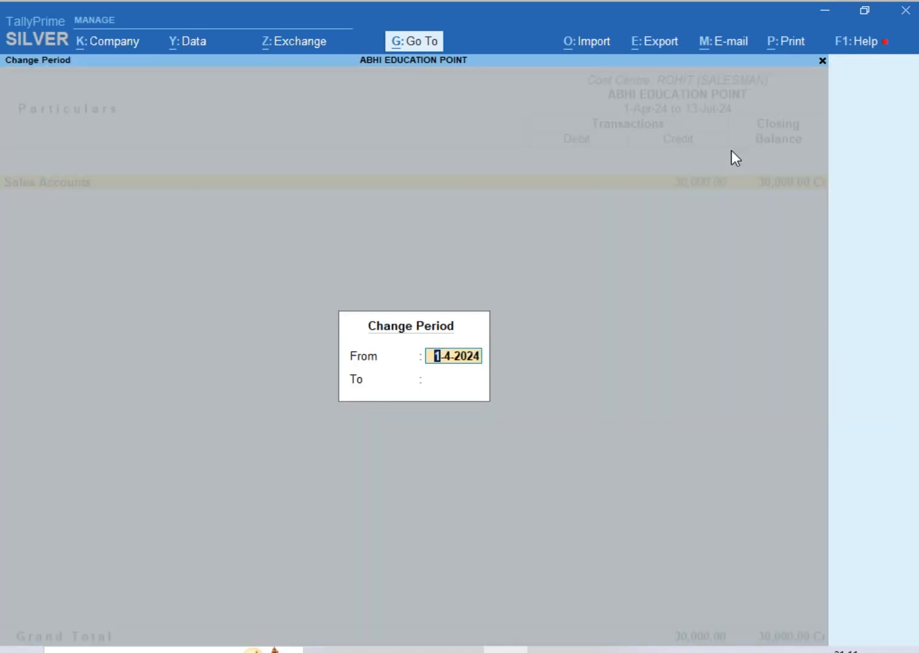
pyautogui.write('1.7')
pyautogui.press('Return')
pyautogui.write('31-7')
pyautogui.press('Return')
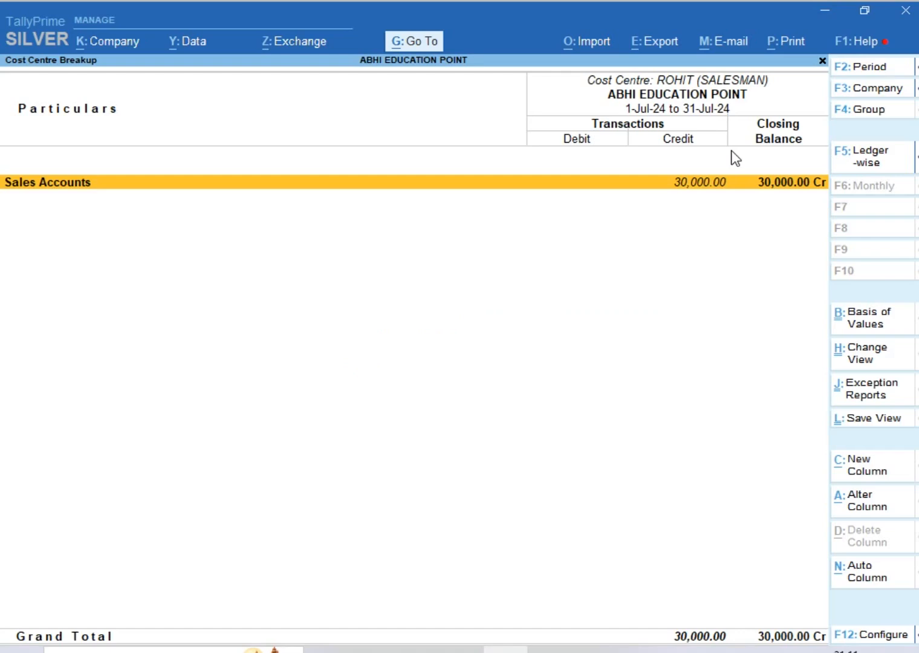
pyautogui.press('Escape')
pyautogui.press('Escape')
pyautogui.press('Escape')
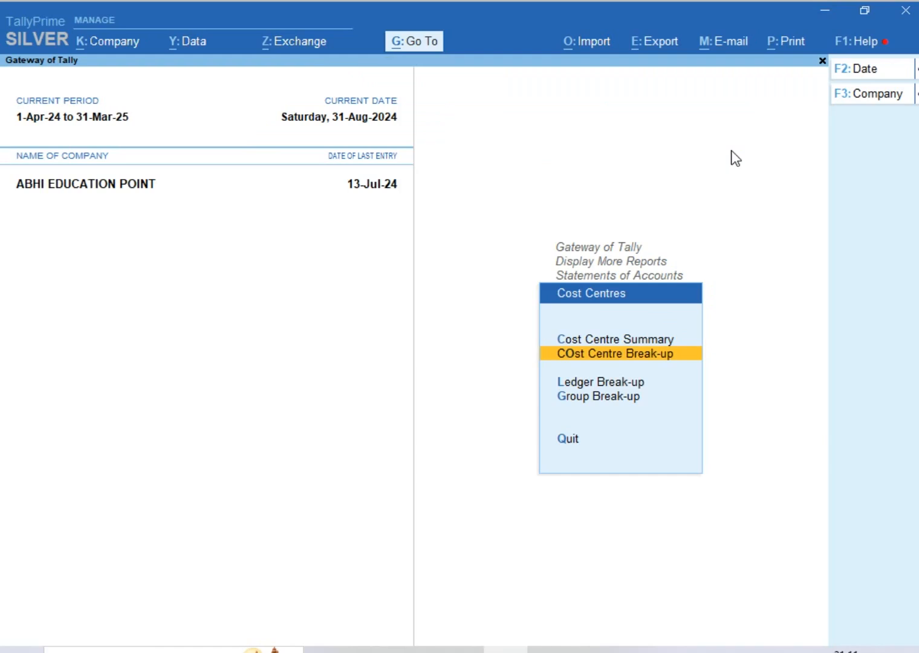
pyautogui.press('Up')
pyautogui.press('Up')
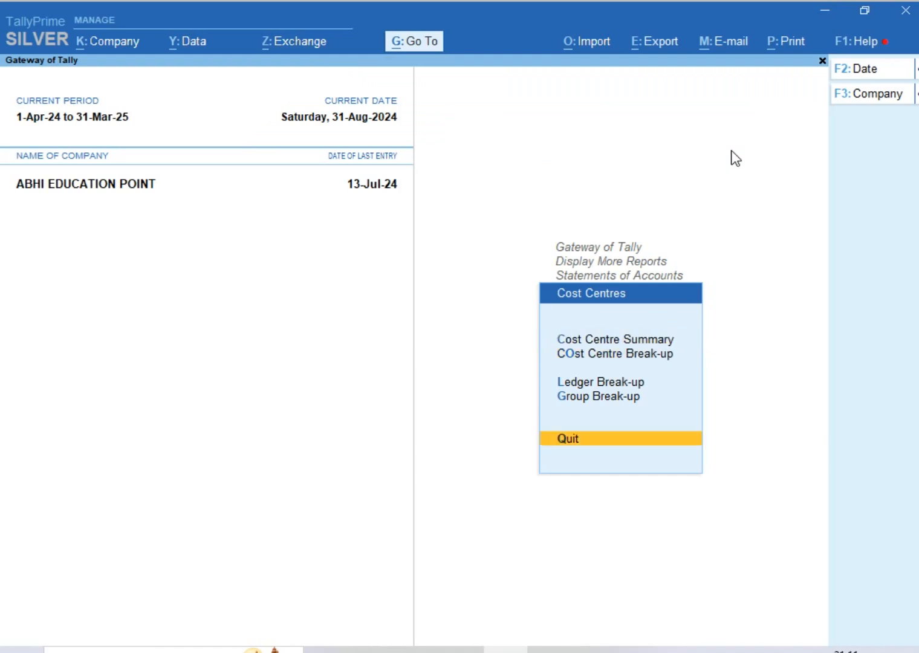
pyautogui.press('Down')
pyautogui.press('Down')
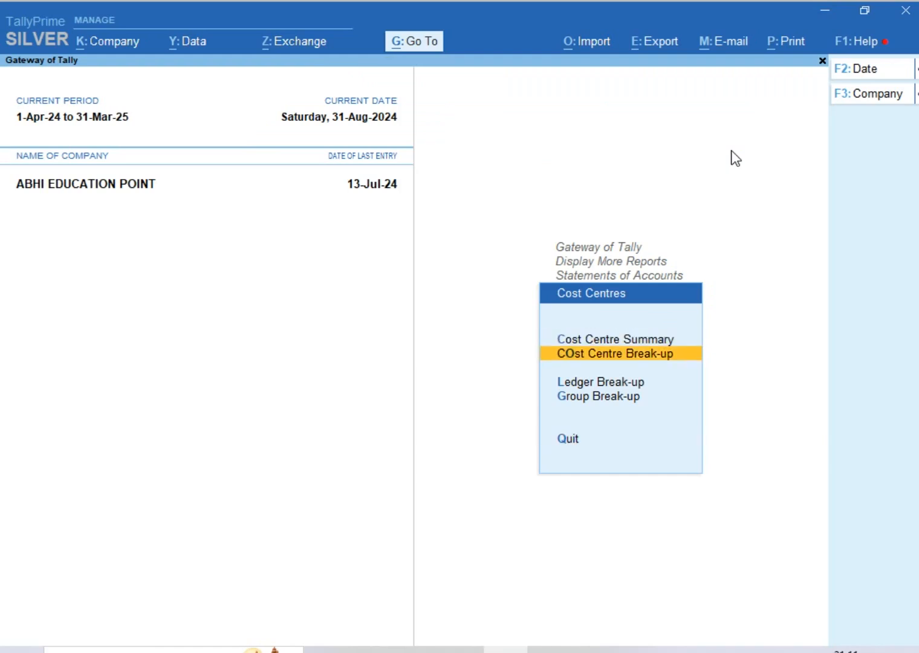
pyautogui.press('Return')
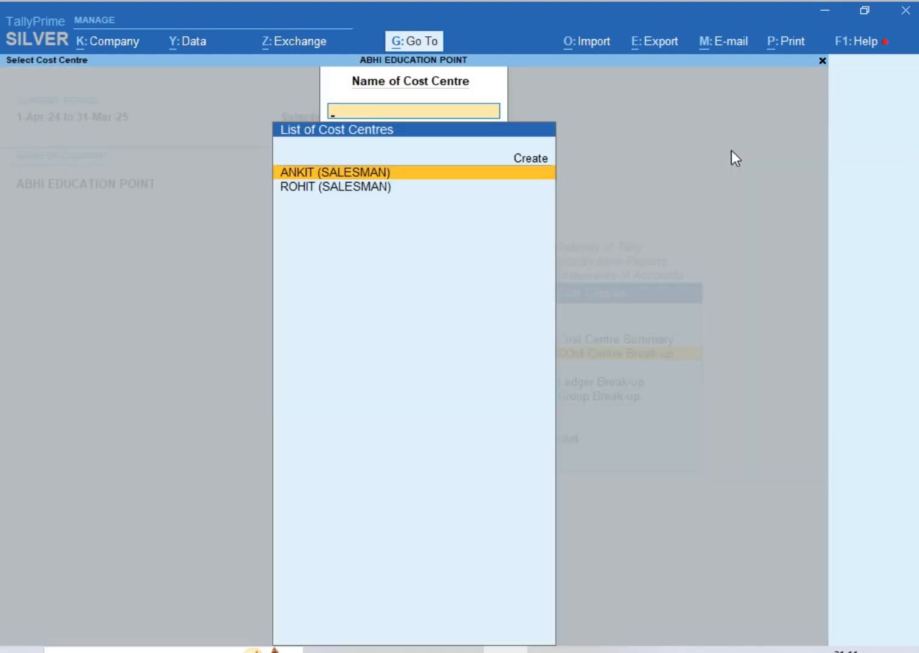
pyautogui.press('Escape')
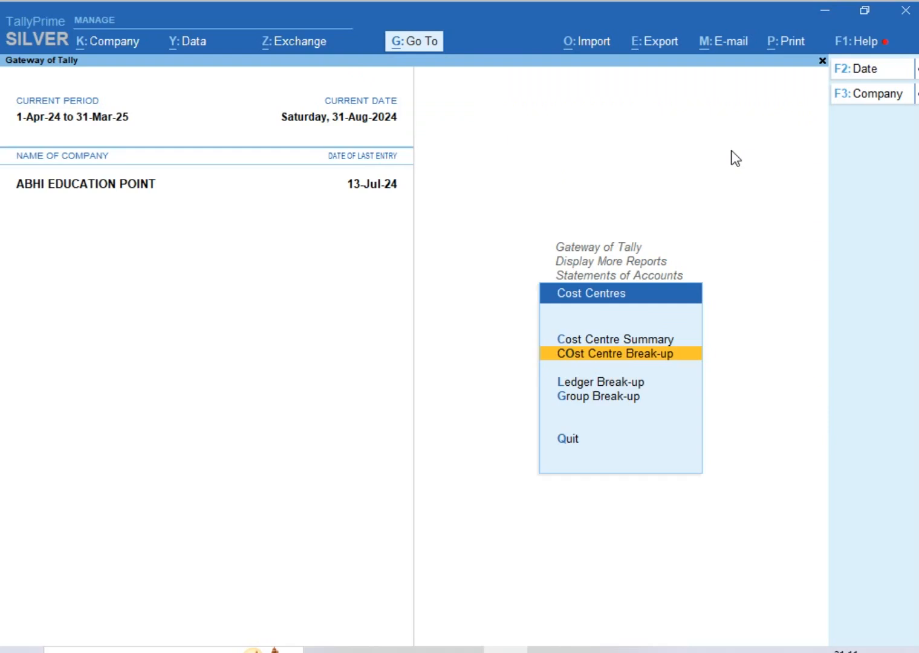
# - View the first salesman's Cost Centre Break-up for the period 1-Jul-24 to 31-Jul-24
pyautogui.press('Return')
pyautogui.press('Return')
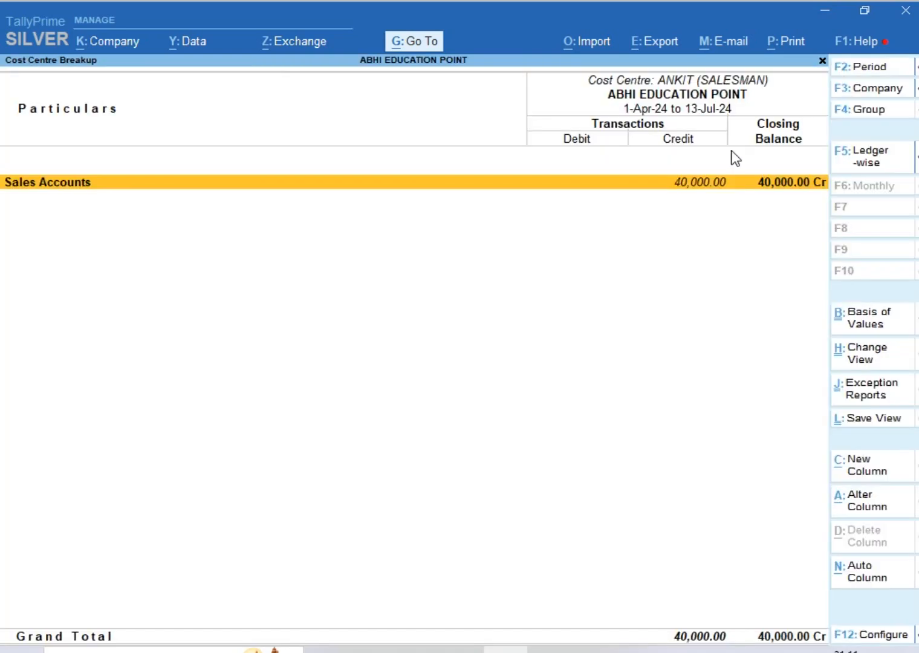
pyautogui.hotkey('alt', 'F2')
pyautogui.write('1-7')
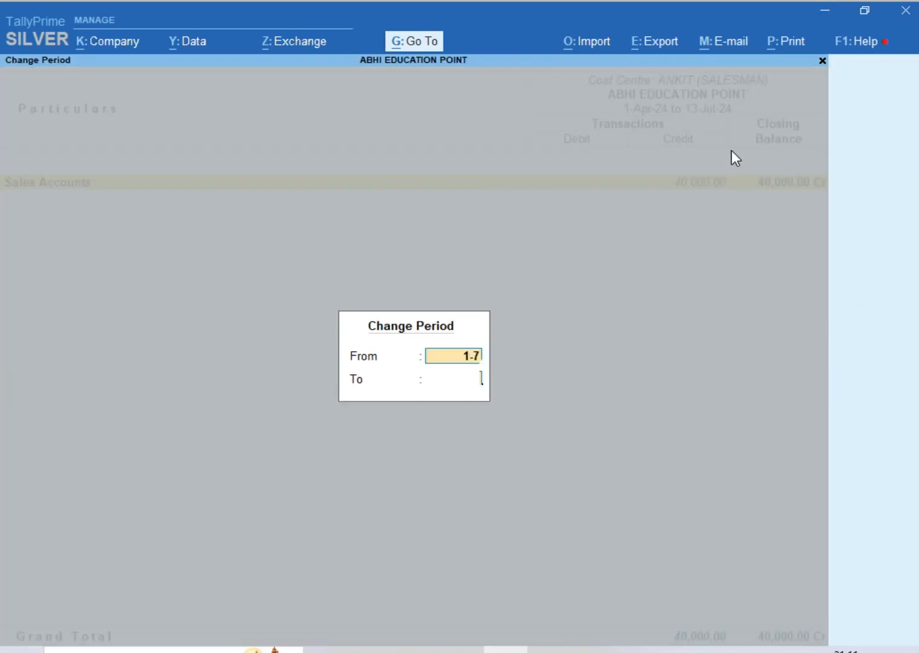
pyautogui.press('Return')
pyautogui.write('31-7')
pyautogui.press('Return')
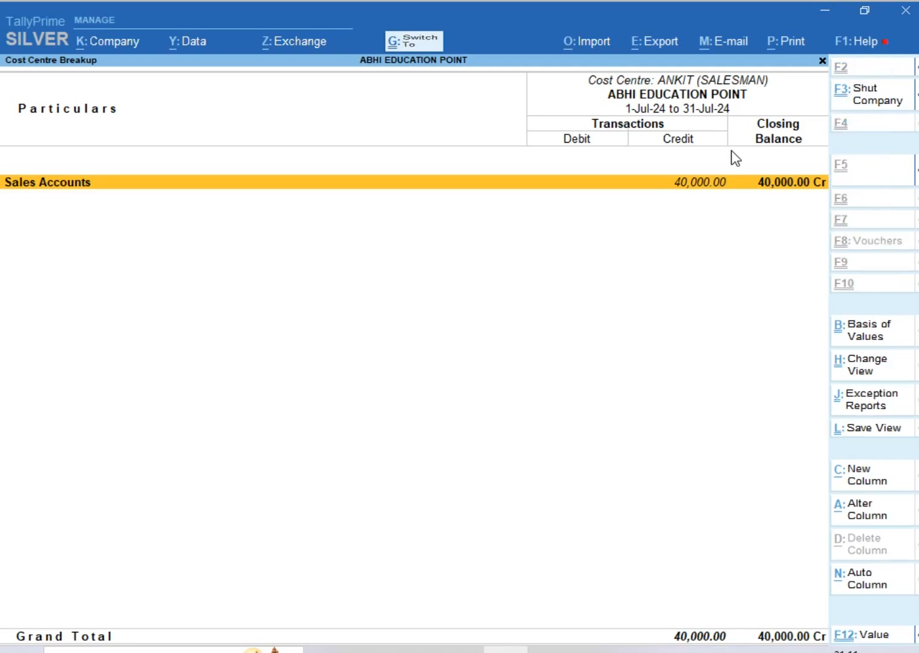
# - Calculate the commissions 40000*5% and 30000*5% in the built-in calculator, and return to the Gateway of Tally
pyautogui.hotkey('ctrl', 'n')
pyautogui.write('40000*5%')
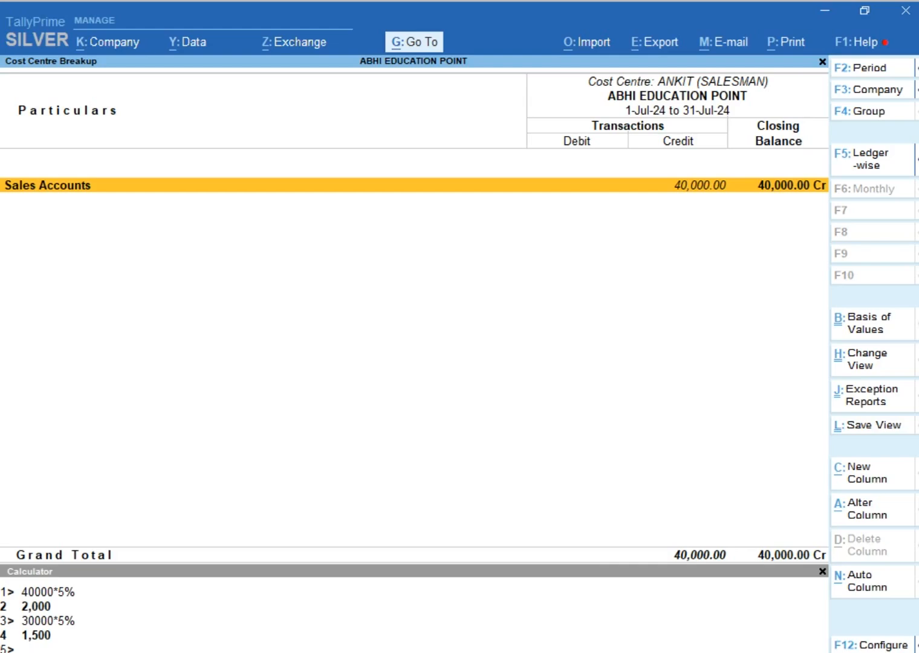
pyautogui.press('Escape')
pyautogui.press('Escape')
pyautogui.press('Escape')
pyautogui.press('Escape')
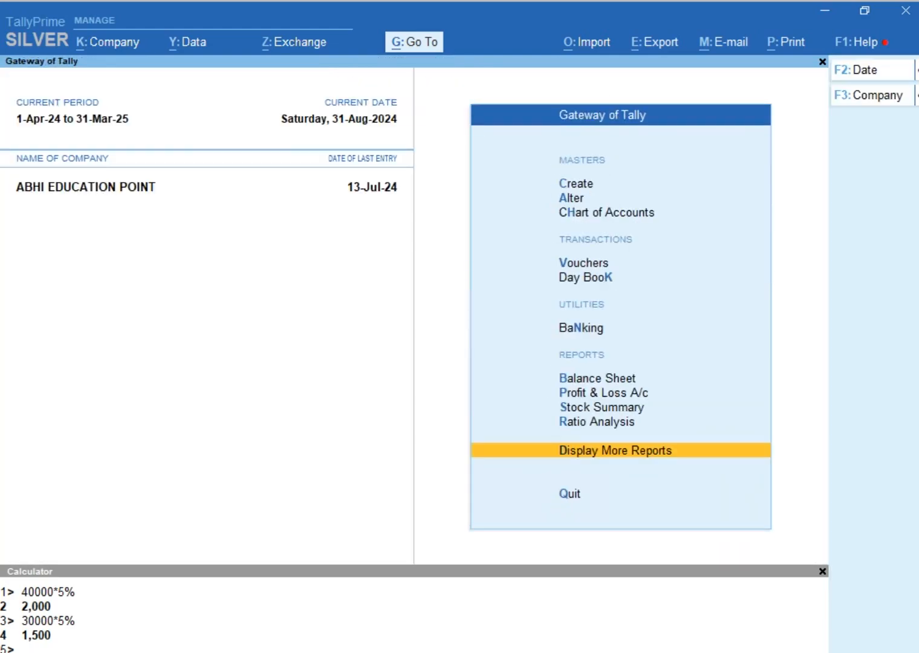
# - Start creating a new ledger named COMMISSION EXPENSES
pyautogui.press('Up')
pyautogui.press('Up')
pyautogui.press('Up')
pyautogui.press('Up')
pyautogui.press('Up')
pyautogui.press('Up')
pyautogui.press('Up')
pyautogui.press('Up')
pyautogui.press('Up')
pyautogui.press('Up')
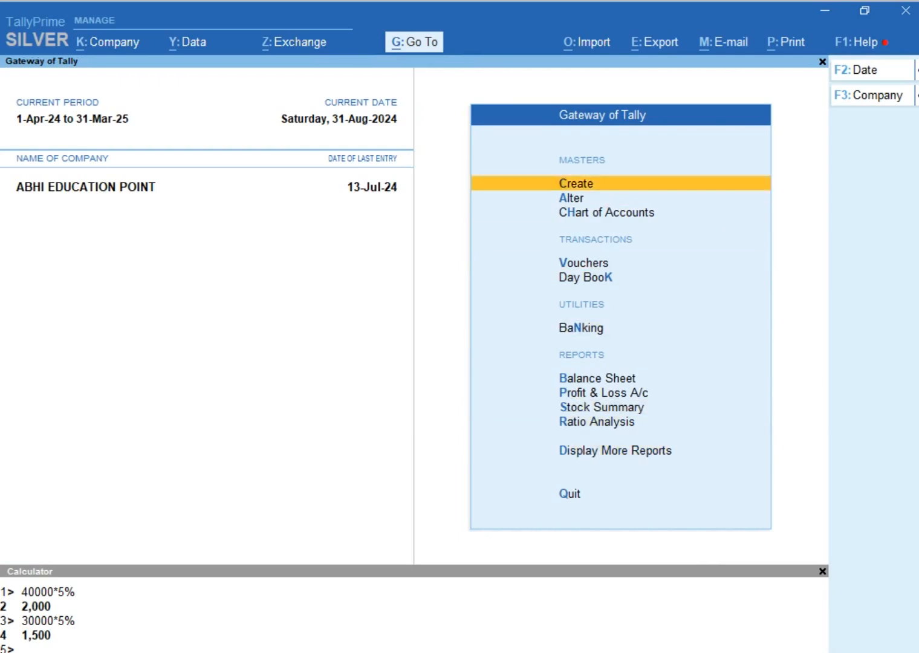
pyautogui.press('Return')
pyautogui.press('Down')
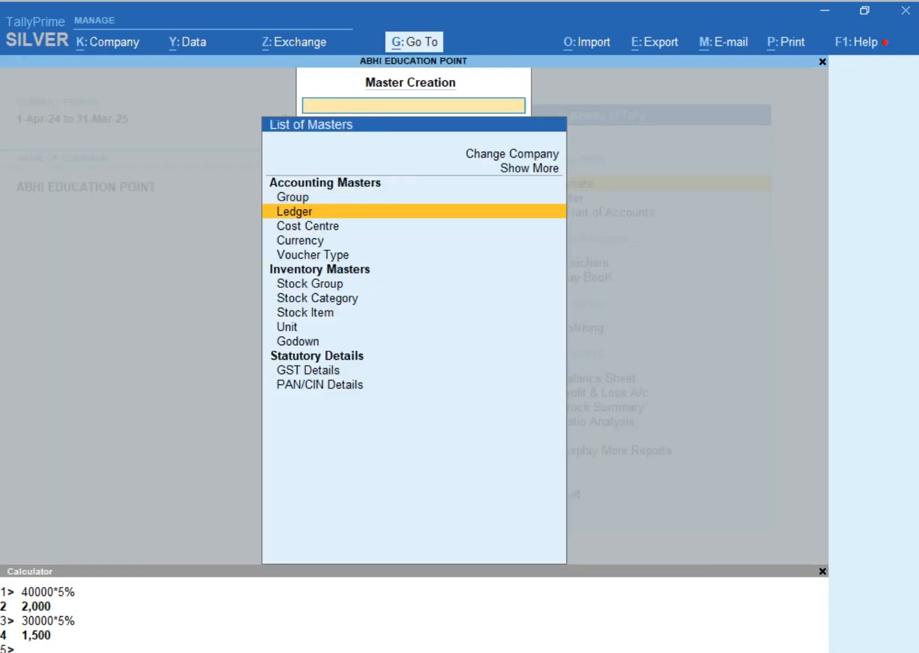
pyautogui.press('Return')
pyautogui.write('CO')
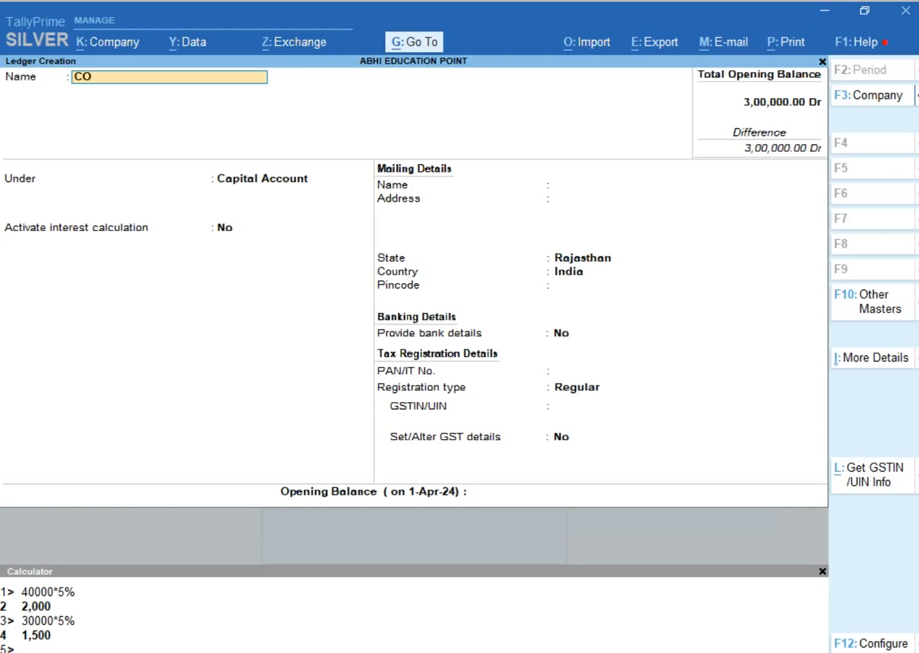
pyautogui.write('MMISSION EXPENSES')
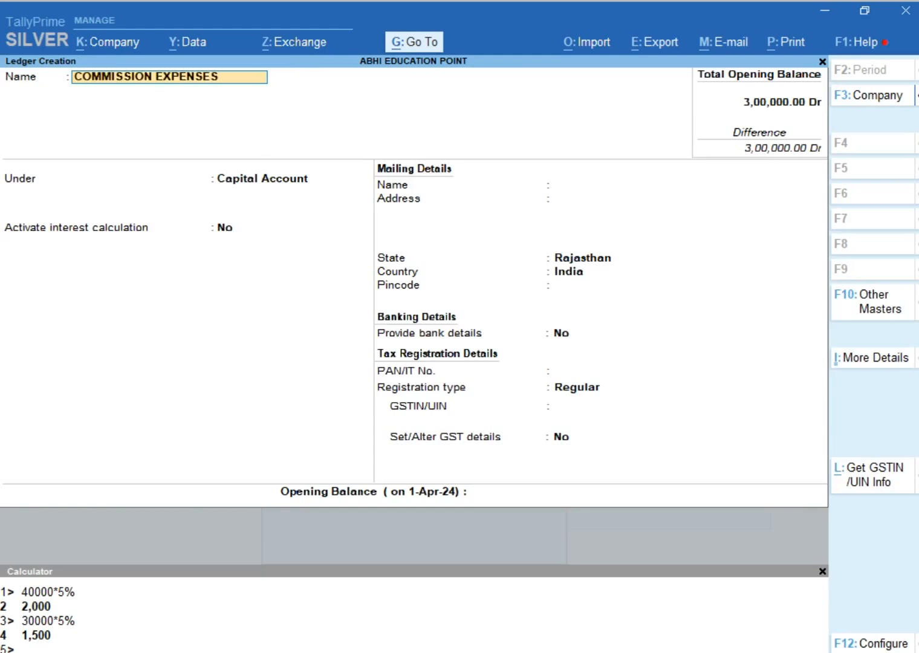
# - Place the COMMISSION EXPENSES ledger under Indirect Expenses and keep its default ledger type and interest setting
pyautogui.press('Return')
pyautogui.press('Return')
pyautogui.press('BackSpace')
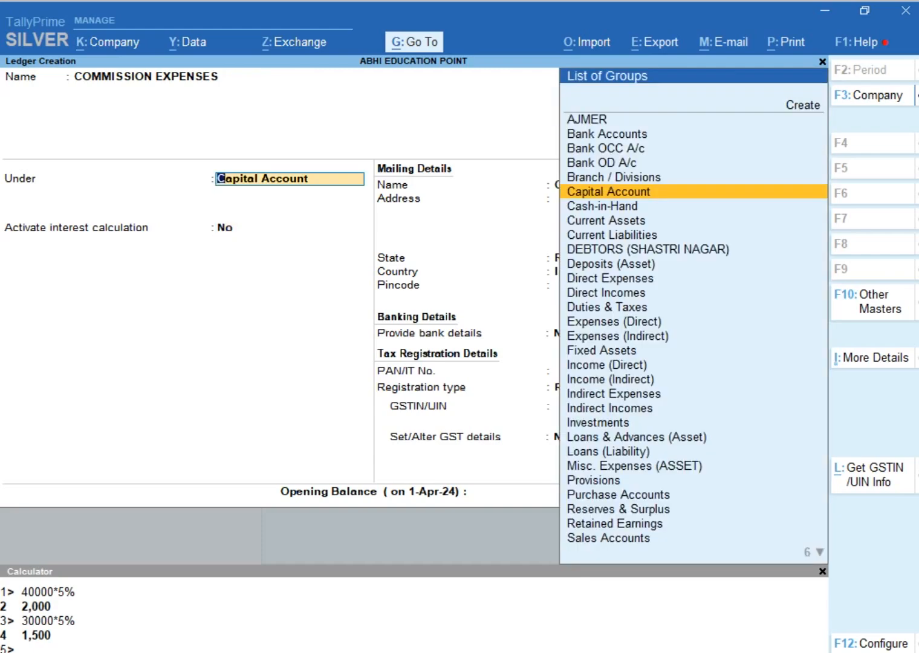
pyautogui.write('EX')
pyautogui.press('Down')
pyautogui.press('Down')
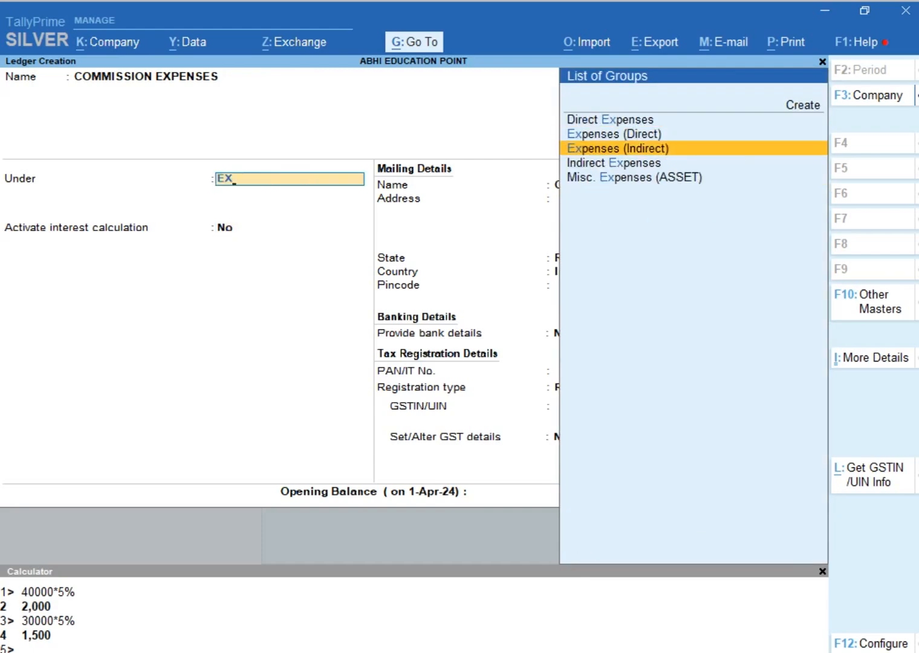
pyautogui.press('Return')
pyautogui.press('Return')
pyautogui.press('Return')
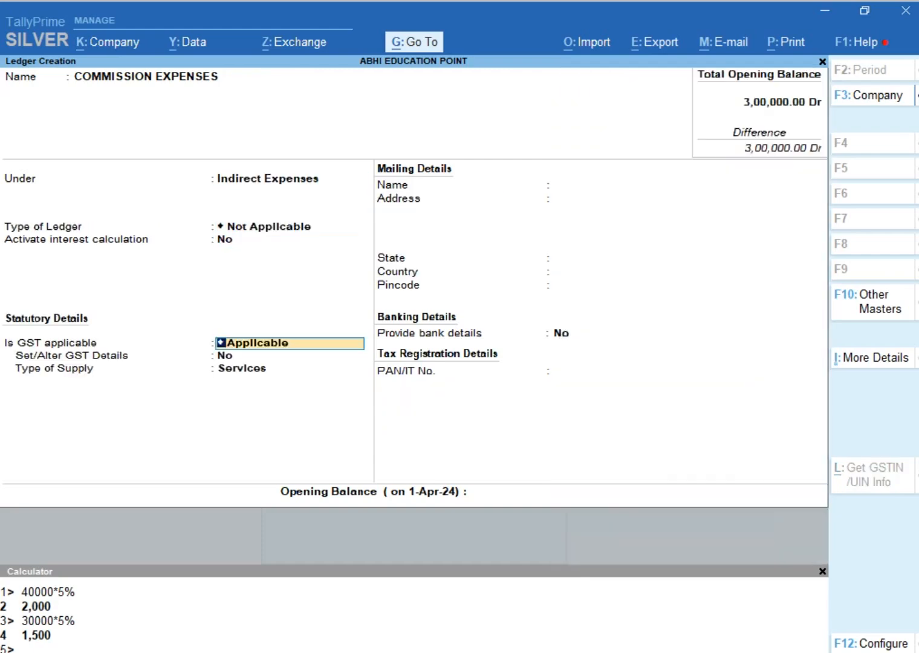
# - Set GST to Not Applicable for the COMMISSION EXPENSES ledger and save it
pyautogui.press('Down')
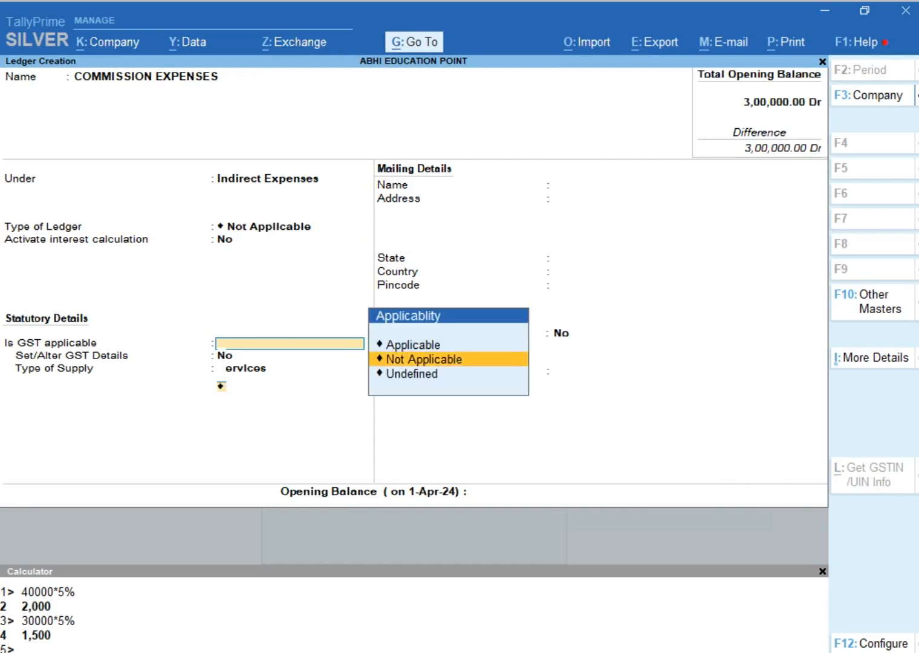
pyautogui.press('Return')
pyautogui.press('Return')
pyautogui.press('Return')
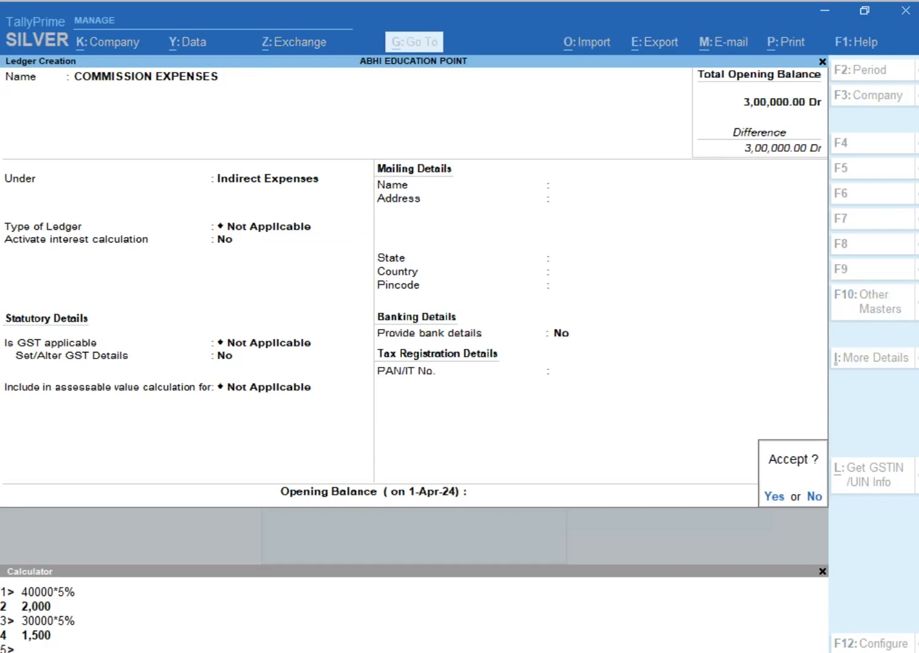
pyautogui.press('Return')
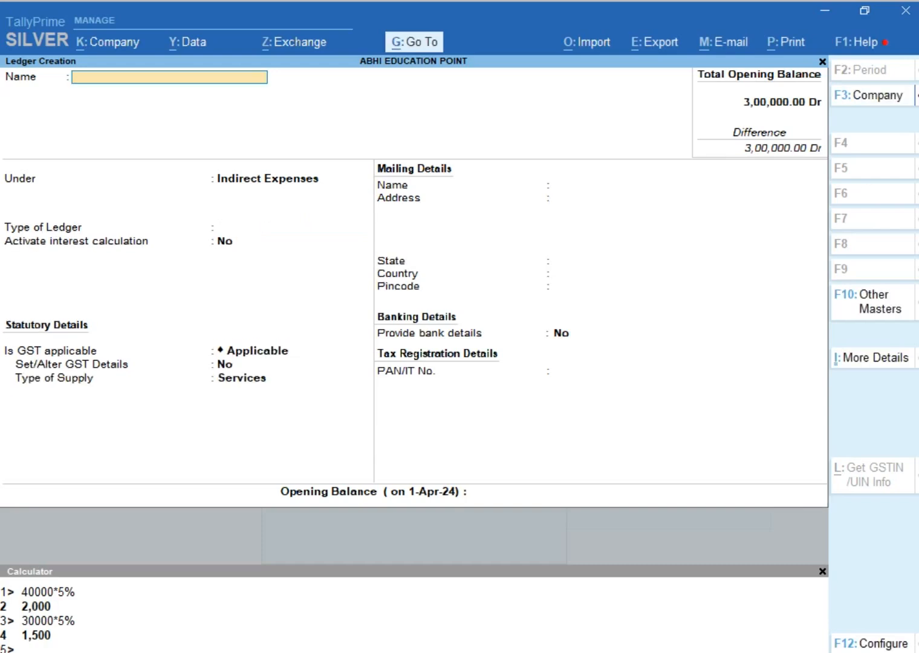
# - Name a second ledger with the first salesman's name followed by SALESMAN COMM. PAYBLE, and place it under Current Liabilities
pyautogui.write('ANKIT SALESMAN C')
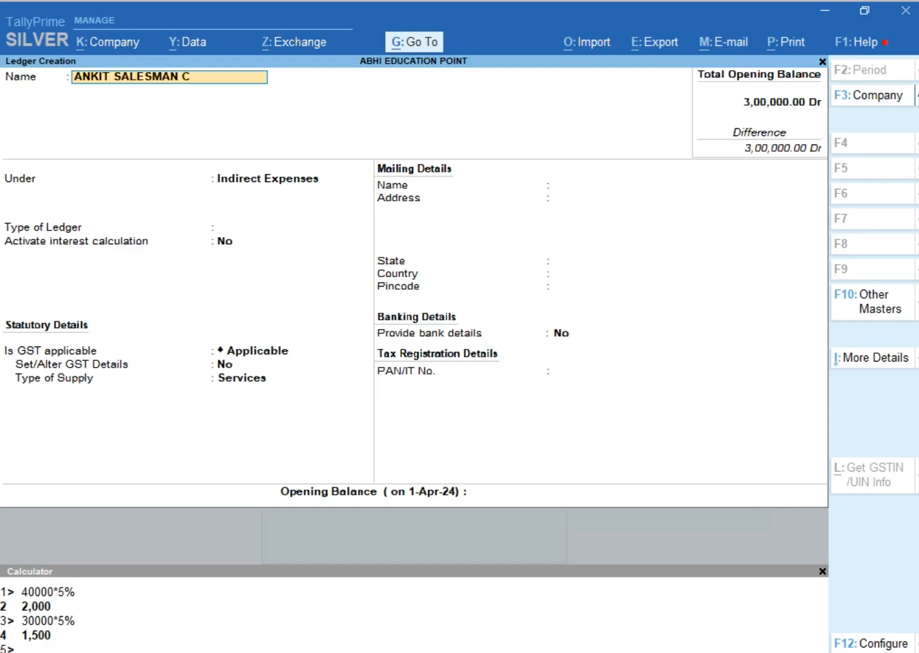
pyautogui.write('OMM. PAYBLE')
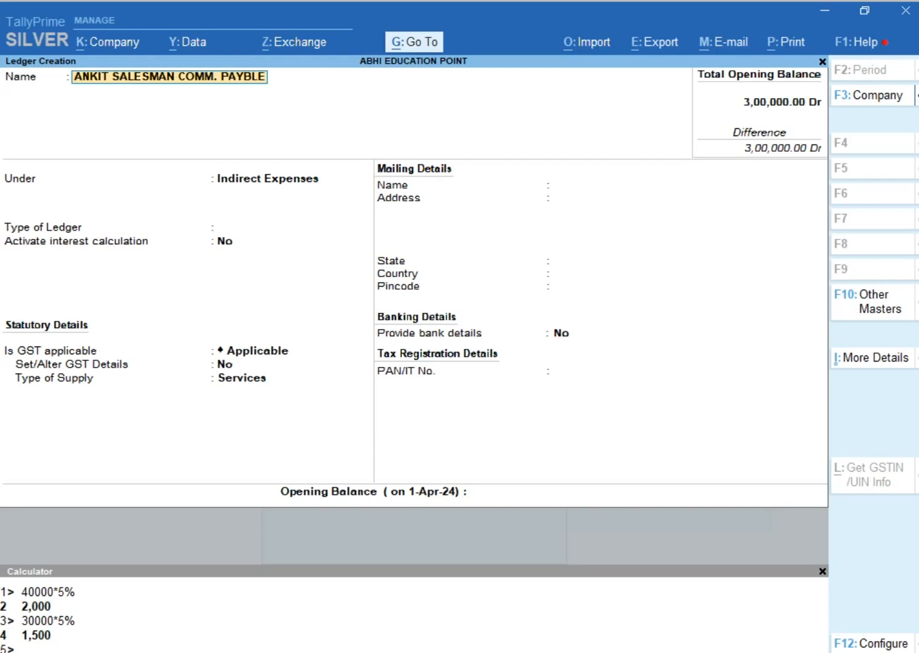
pyautogui.press('Return')
pyautogui.press('BackSpace')
pyautogui.write('C')
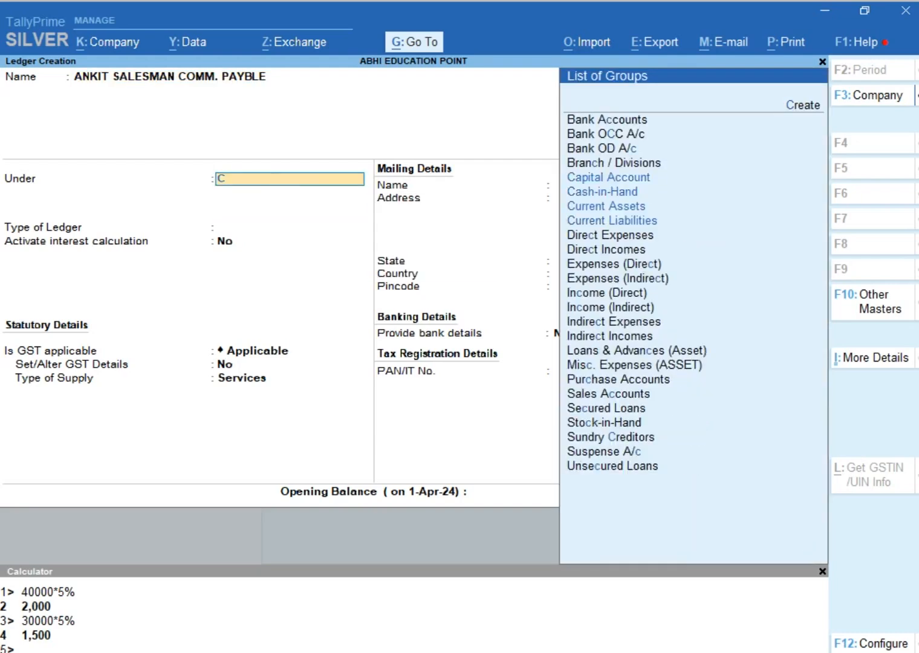
pyautogui.write('u')
pyautogui.press('Down')
pyautogui.press('Return')
pyautogui.press('Return')
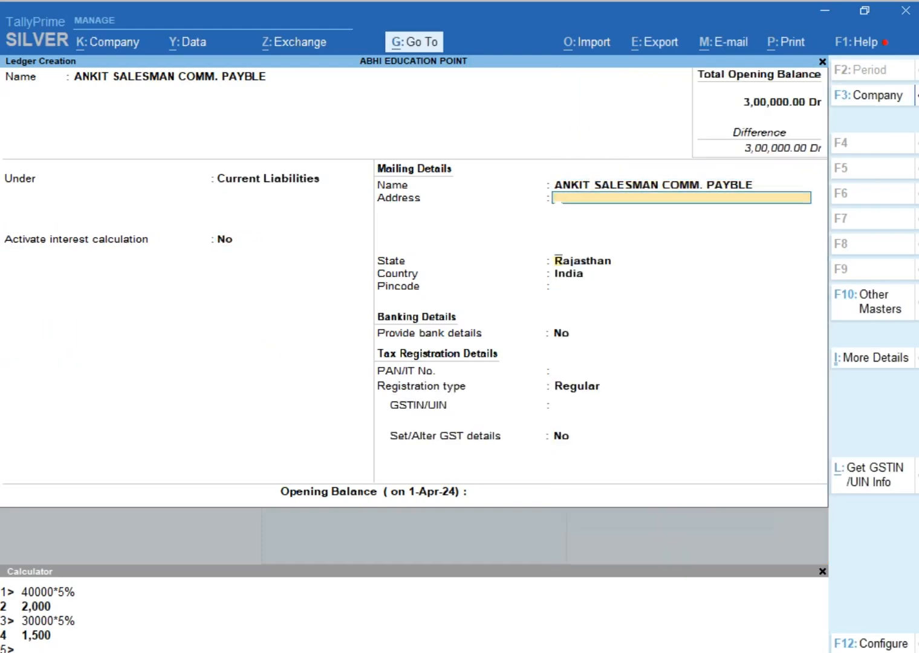
# - Save the salesman's commission payable ledger with its default details and no opening balance, and return to the Gateway of Tally
pyautogui.press('Return')
pyautogui.press('Return')
pyautogui.press('Return')
pyautogui.press('Return')
pyautogui.press('Return')
pyautogui.press('Return')
pyautogui.press('Return')
pyautogui.press('Return')
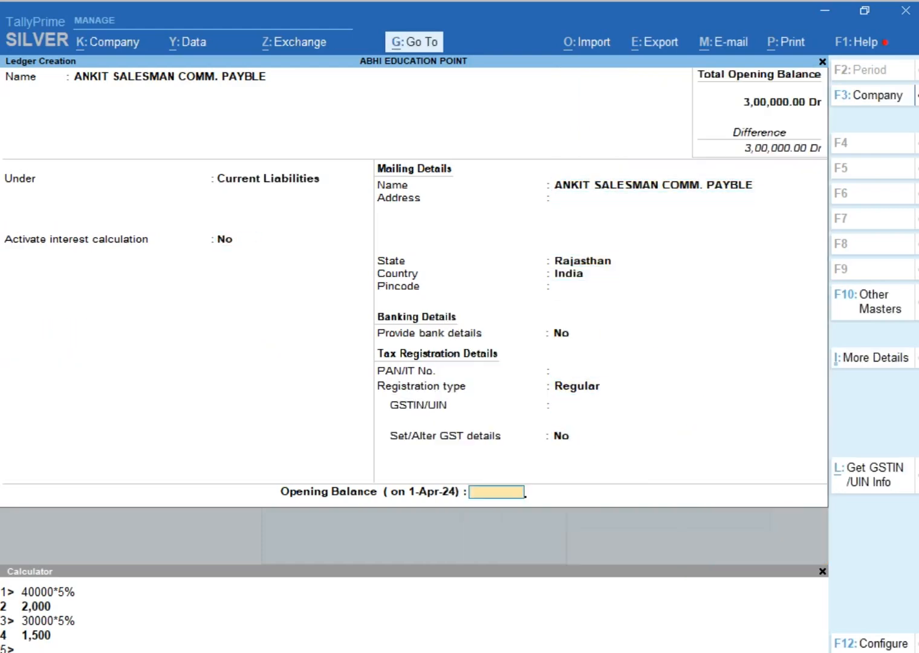
pyautogui.press('Return')
pyautogui.press('Return')
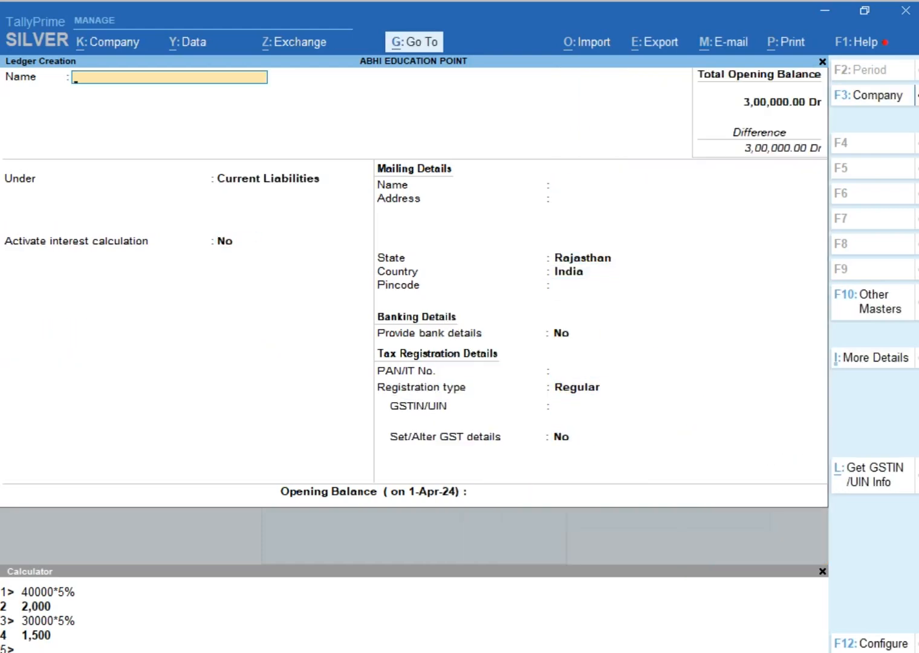
pyautogui.press('Escape')
pyautogui.press('Escape')
pyautogui.press('Escape')
pyautogui.press('Escape')
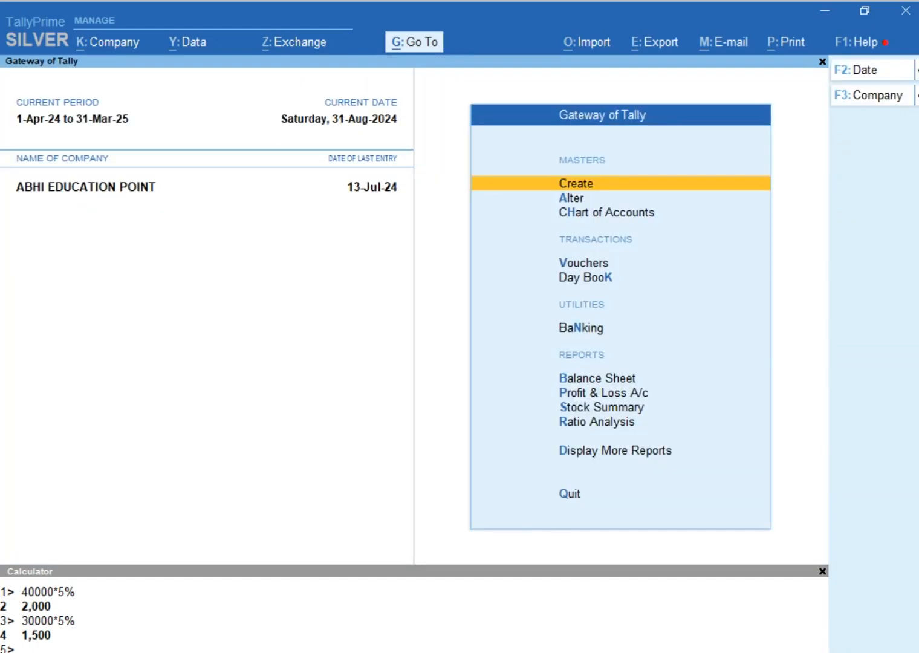
# - Start a journal voucher dated 31-Jul-24 with Cost Centre/Classes Not Applicable, and debit COMMISSION EXPENSES with 2,000
pyautogui.press('v')
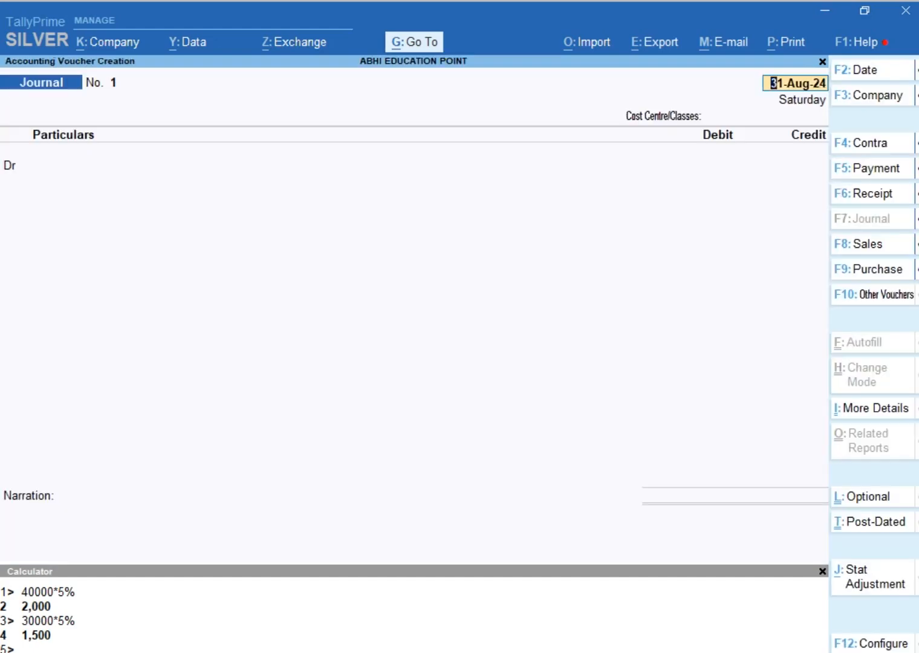
pyautogui.write('31-')
pyautogui.press('Return')
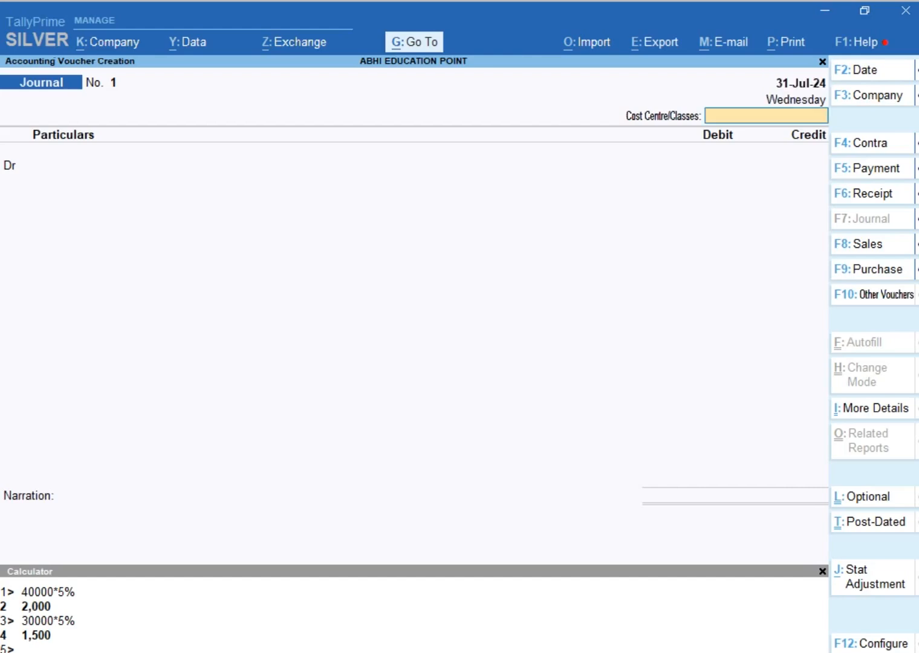
pyautogui.press('Return')
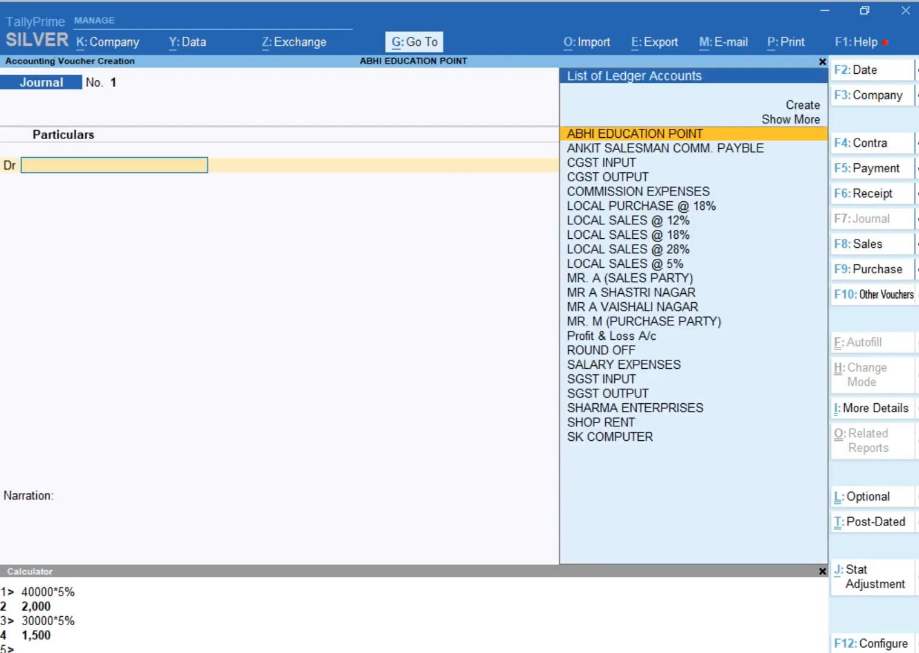
pyautogui.write('COMM')
pyautogui.press('Return')
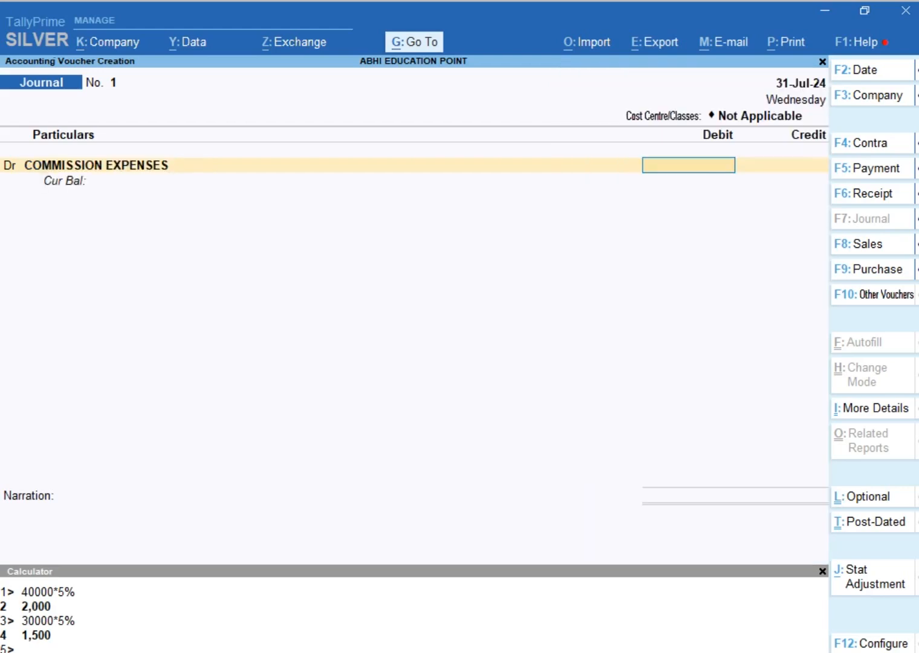
pyautogui.write('2000')
pyautogui.press('Return')
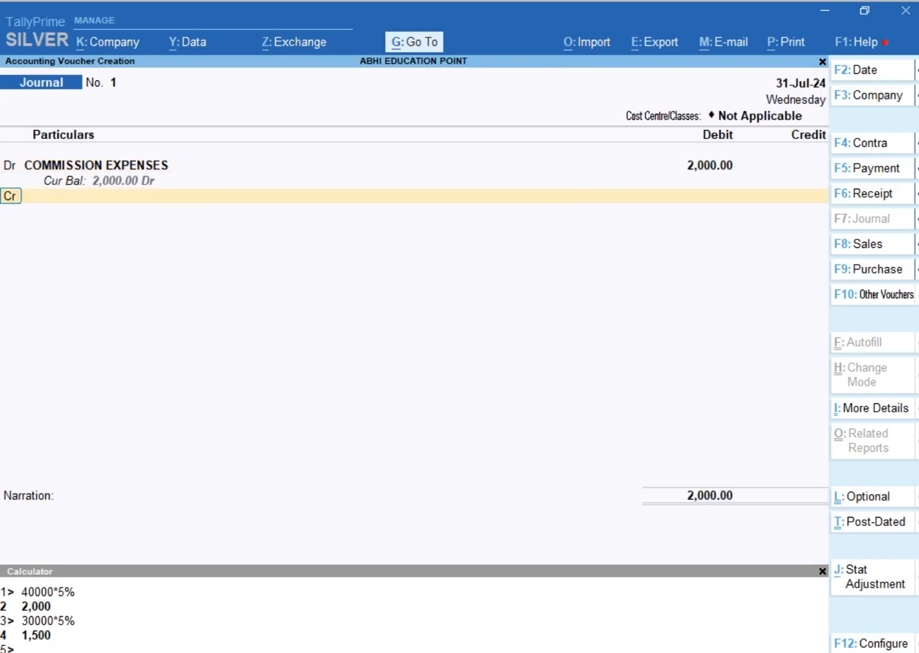
# - Credit the first salesman's commission payable ledger with 2,000, save the journal voucher without narration and leave voucher entry
pyautogui.write('ANK')
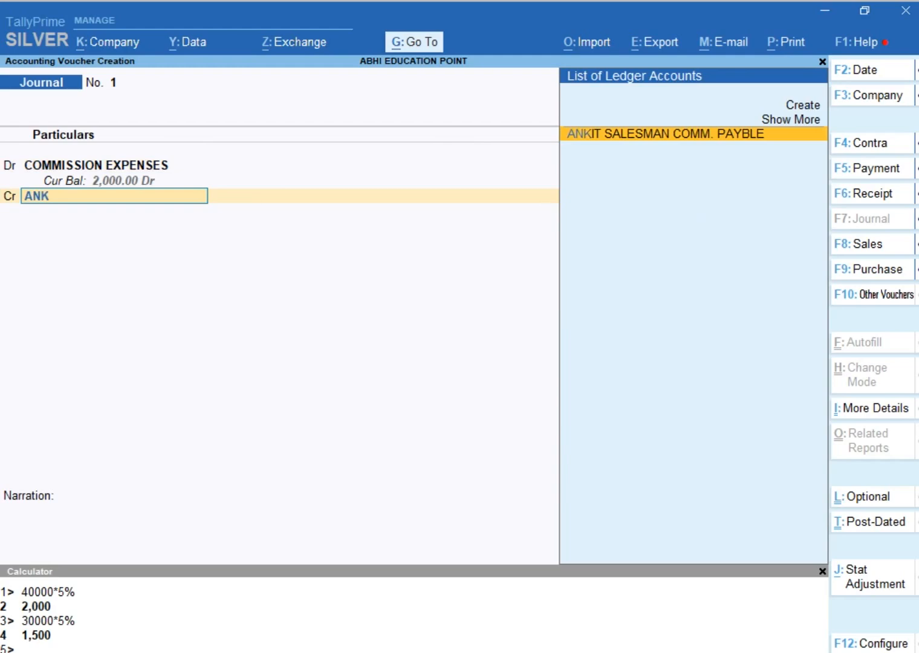
pyautogui.press('Return')
pyautogui.press('Return')
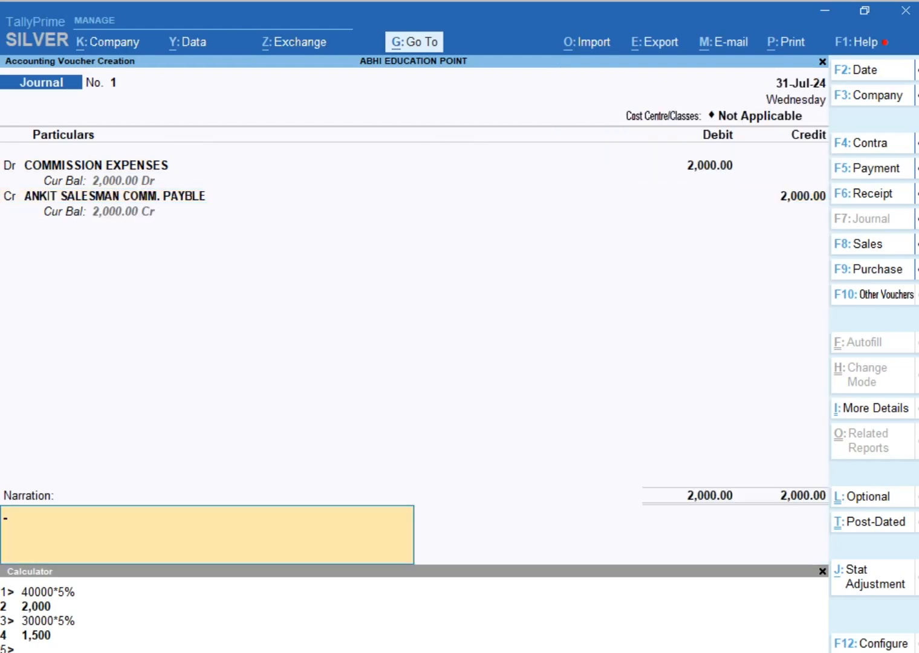
pyautogui.press('Return')
pyautogui.press('Return')
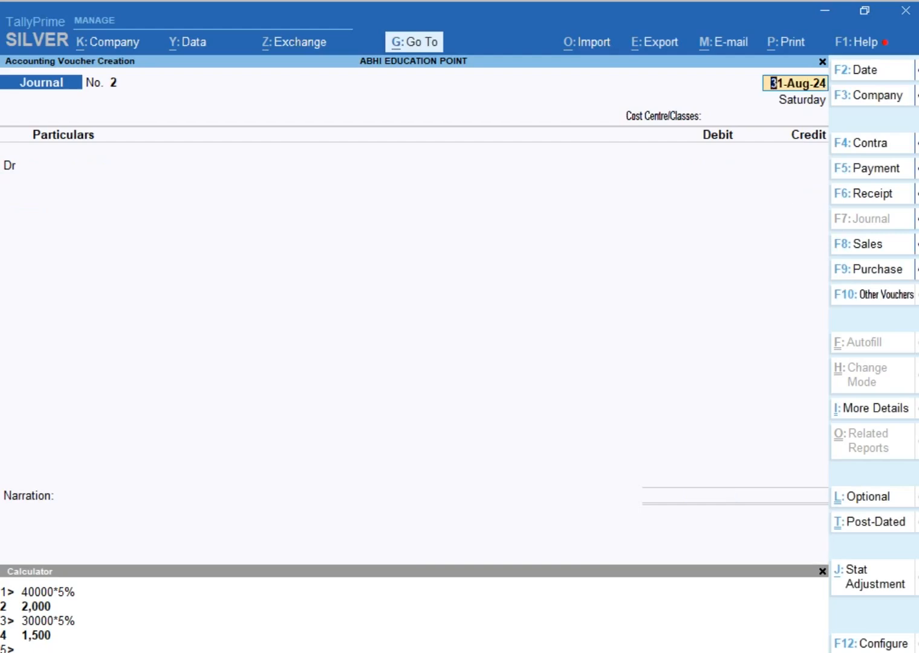
pyautogui.press('Escape')
pyautogui.press('Return')
# - Examine the salesman's commission payable under Current Liabilities in the detailed Balance Sheet, and return to the Gateway of Tally
pyautogui.press('b')
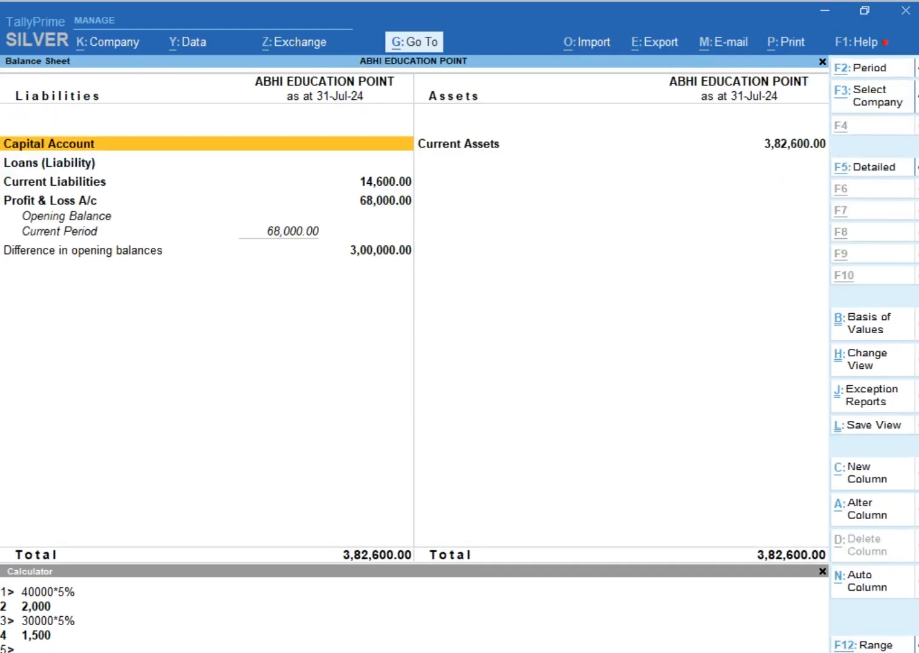
pyautogui.hotkey('alt', 'F5')
pyautogui.press('Down')
pyautogui.press('Down')
pyautogui.press('Down')
pyautogui.press('Down')
pyautogui.press('Down')
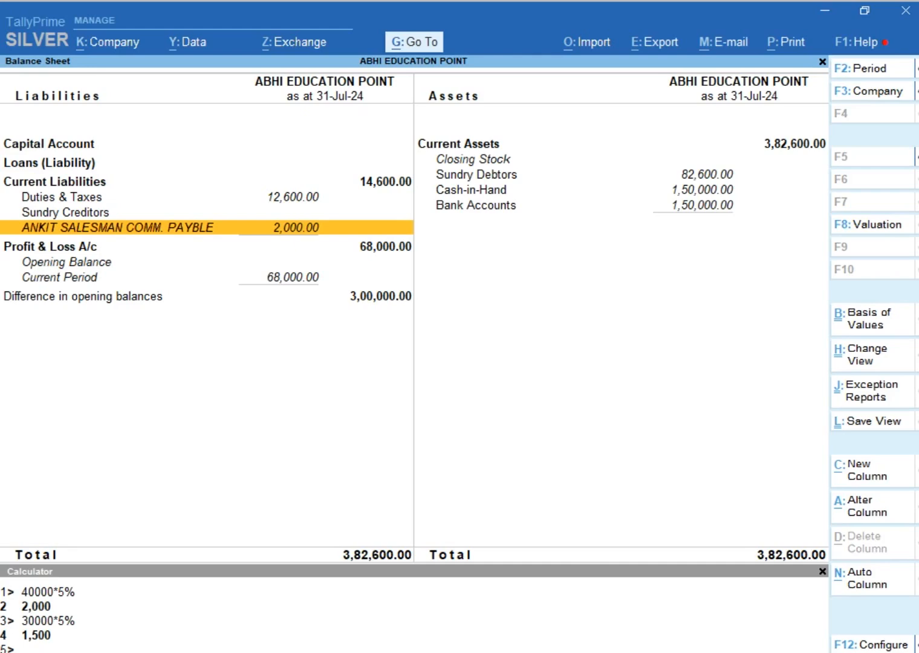
pyautogui.press('Escape')
pyautogui.press('Escape')
pyautogui.press('Escape')
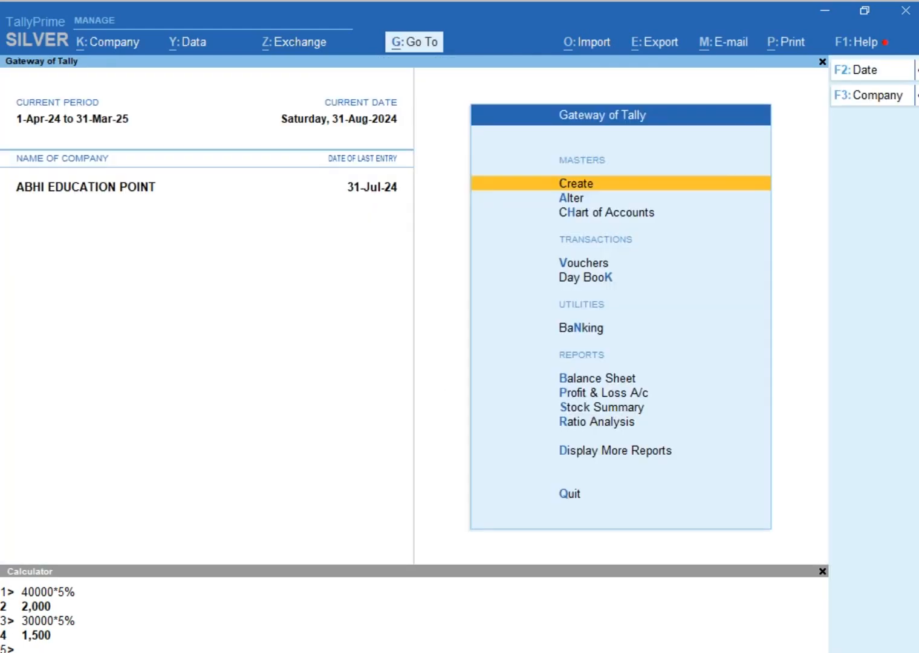
# - Examine the commission expense and net profit in the detailed Profit & Loss A/c
pyautogui.press('p')
pyautogui.hotkey('alt', 'f5')
pyautogui.press('Down')
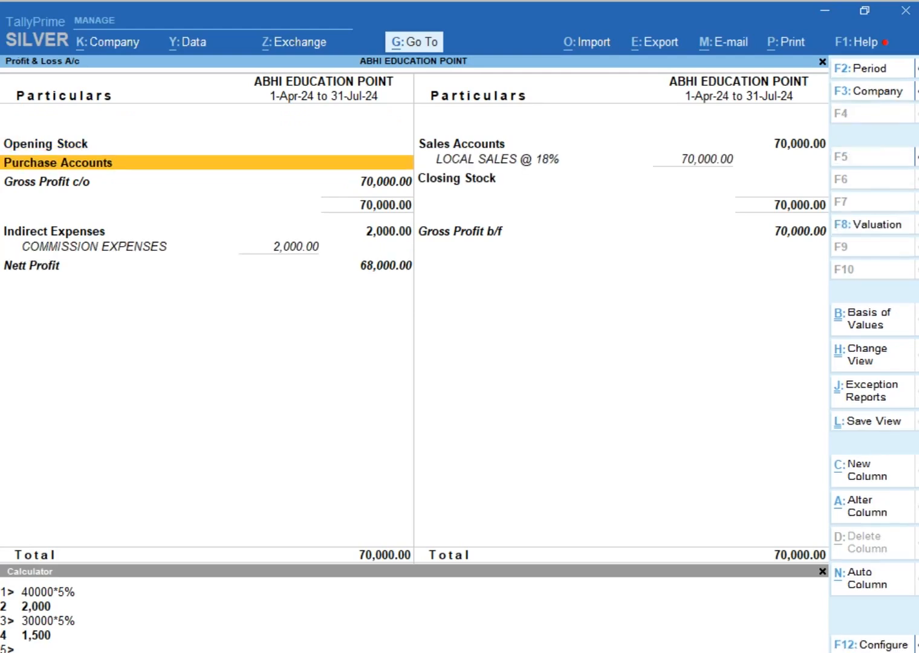
pyautogui.press('Down')
pyautogui.press('Down')
pyautogui.press('Down')
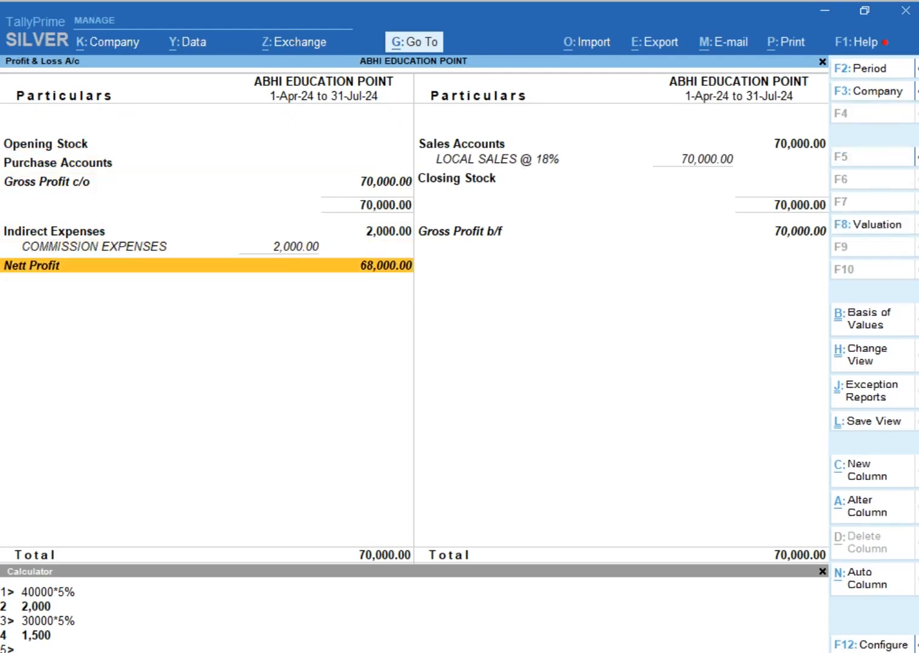
# - Leave the Profit & Loss A/c and start a payment voucher dated 31-Jul-24 with Cost Centre/Classes Not Applicable
pyautogui.press('Escape')
pyautogui.press('Escape')
pyautogui.press('Escape')
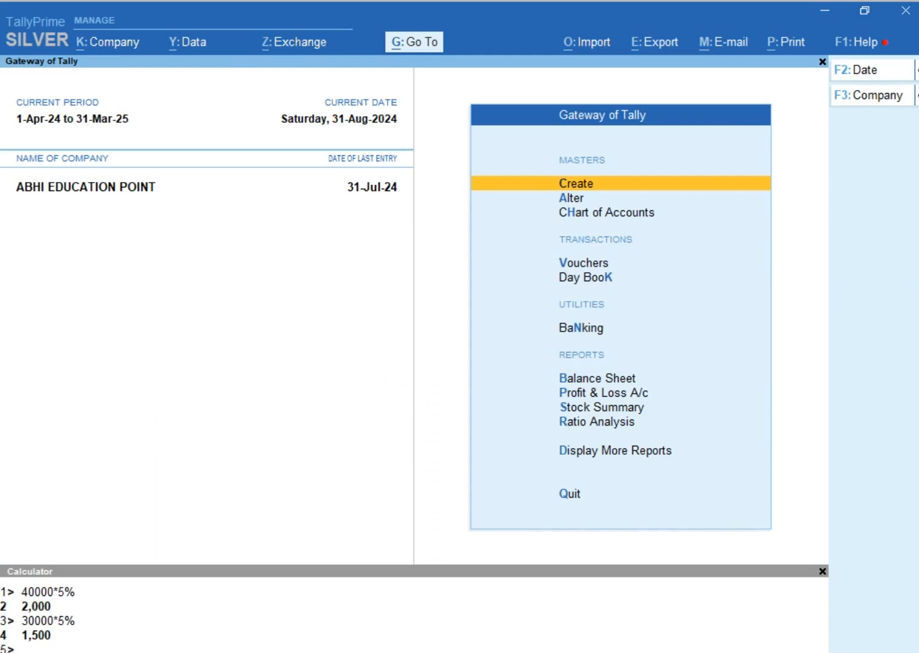
pyautogui.press('v')
pyautogui.press('F5')
pyautogui.press('Return')
pyautogui.write('3')
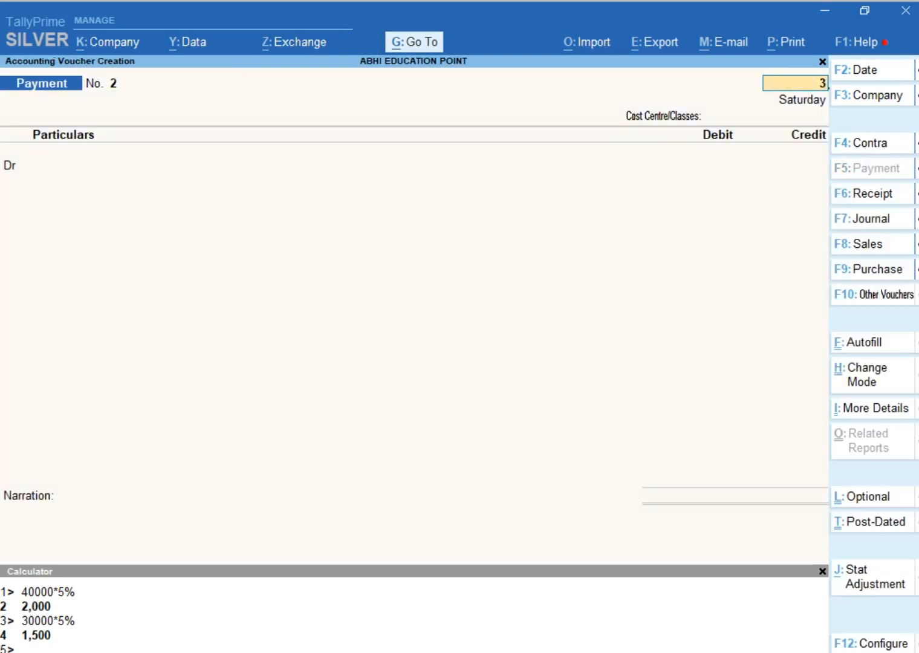
pyautogui.write('1-7')
pyautogui.press('Return')
pyautogui.press('Return')
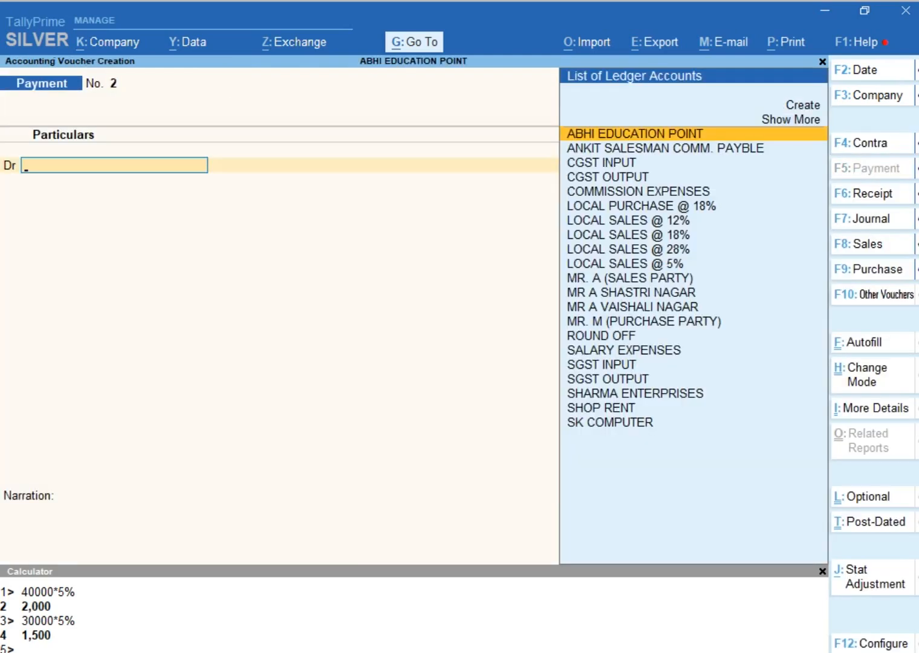
# - Debit the first salesman's commission payable ledger with 2,000 in the payment voucher
pyautogui.press('Down')
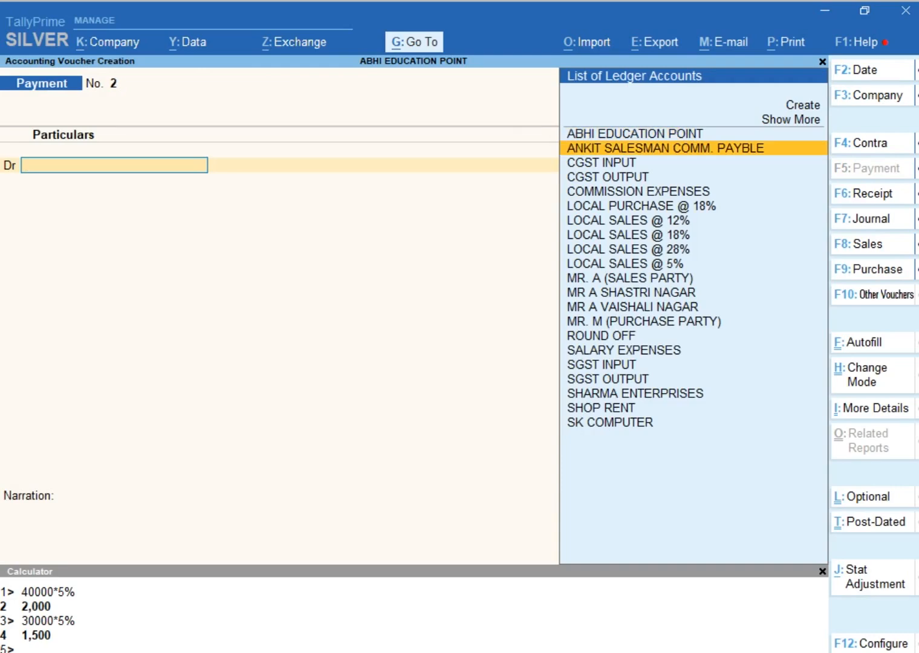
pyautogui.press('Return')
pyautogui.write('2000')
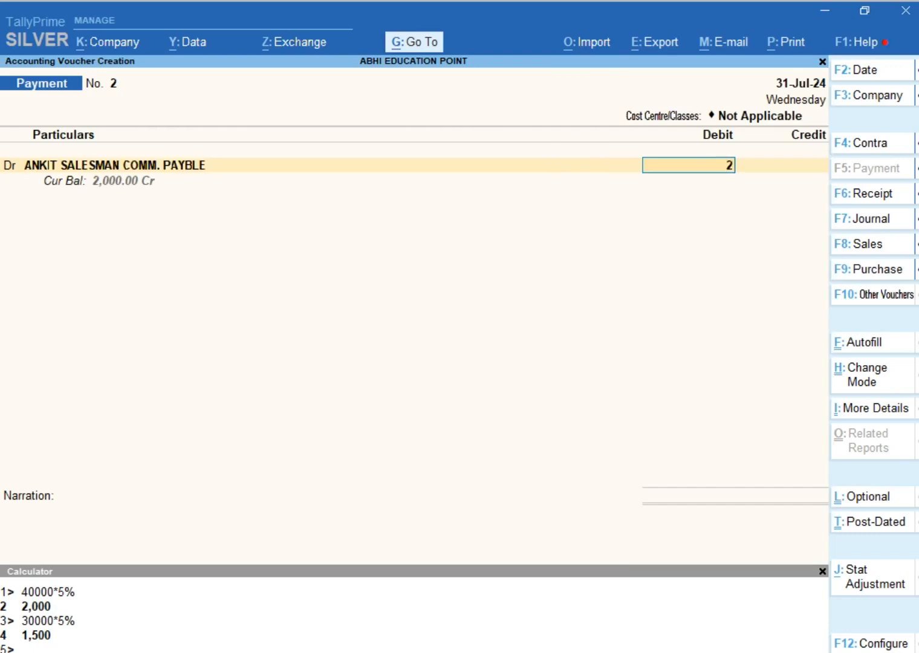
pyautogui.press('Return')
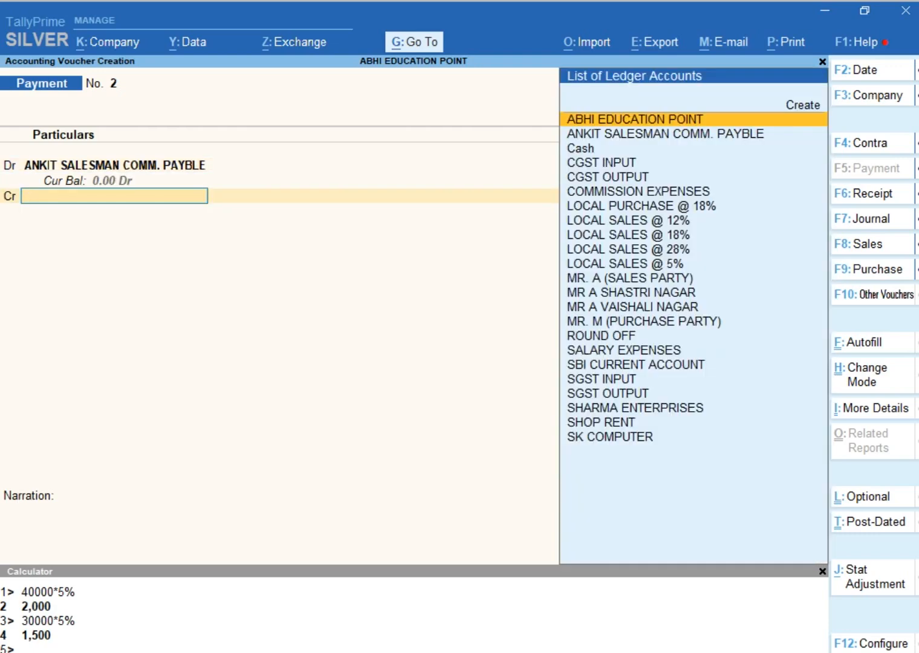
# - Credit Cash with 2,000, save the payment voucher without narration and leave voucher entry
pyautogui.write('CAS')
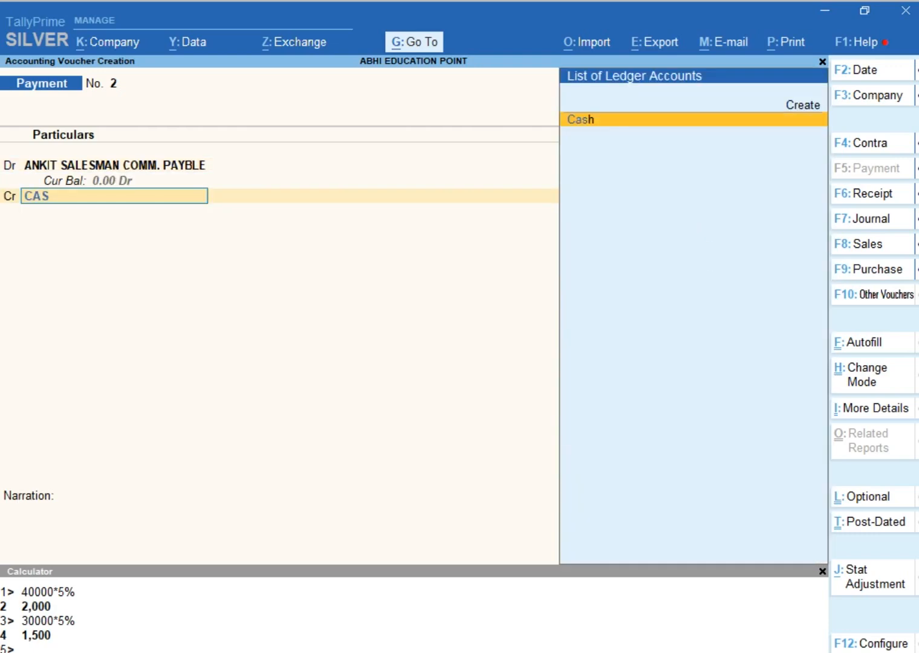
pyautogui.press('Return')
pyautogui.press('Return')
pyautogui.press('Return')
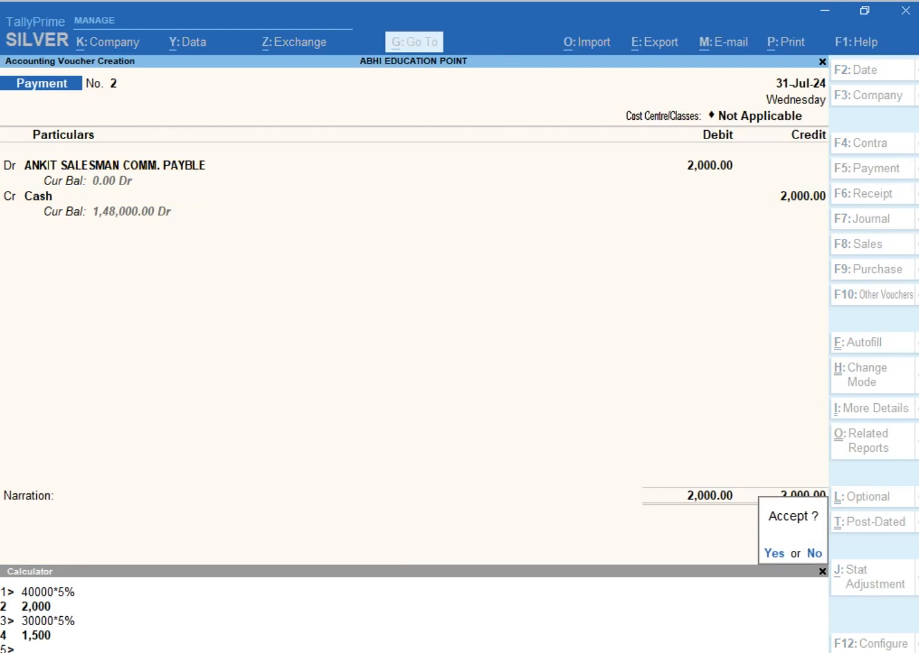
pyautogui.press('Return')
pyautogui.press('Escape')
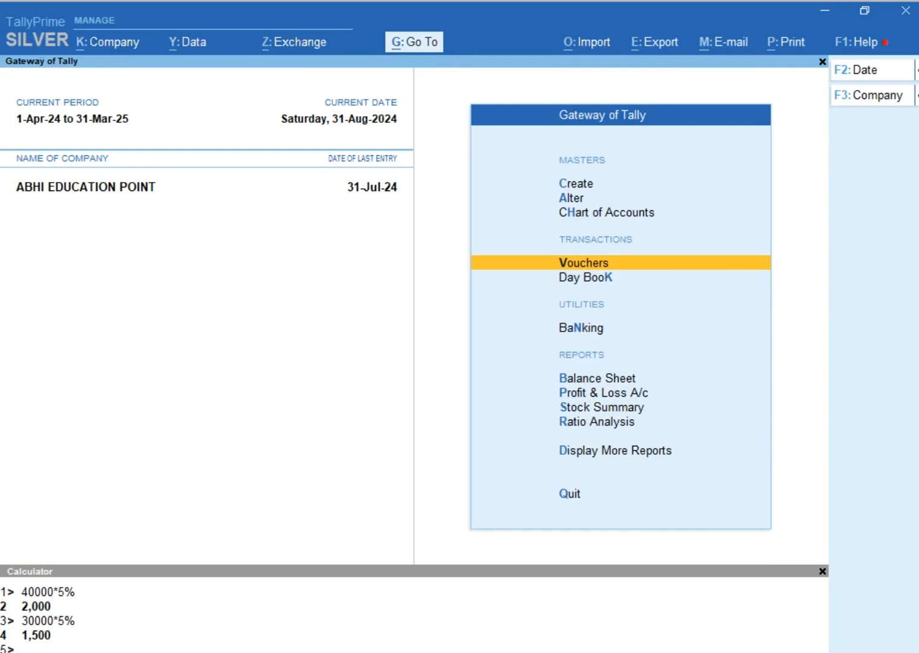
# - Examine the salesman's commission payable under Current Liabilities in the detailed Balance Sheet after the payment, and return to the Gateway of Tally
pyautogui.press('b')
pyautogui.hotkey('alt', 'F5')
pyautogui.press('Down')
pyautogui.press('Down')
pyautogui.press('Down')
pyautogui.press('Down')
pyautogui.press('Down')
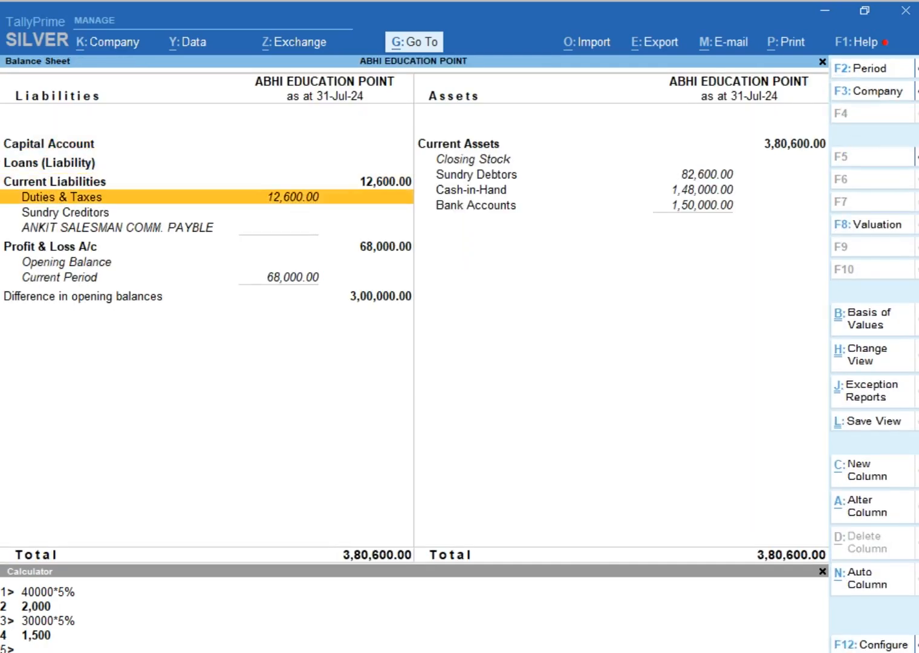
pyautogui.press('Escape')
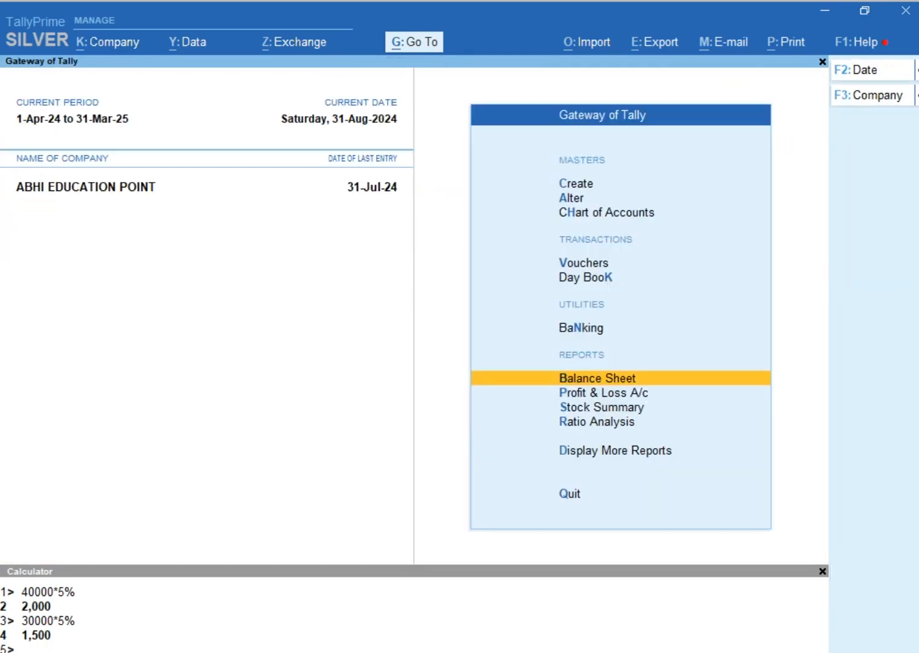
# - Examine the commission expense and net profit in the detailed Profit & Loss A/c after the payment, and return to the Gateway of Tally
pyautogui.press('p')
pyautogui.hotkey('alt', 'F5')
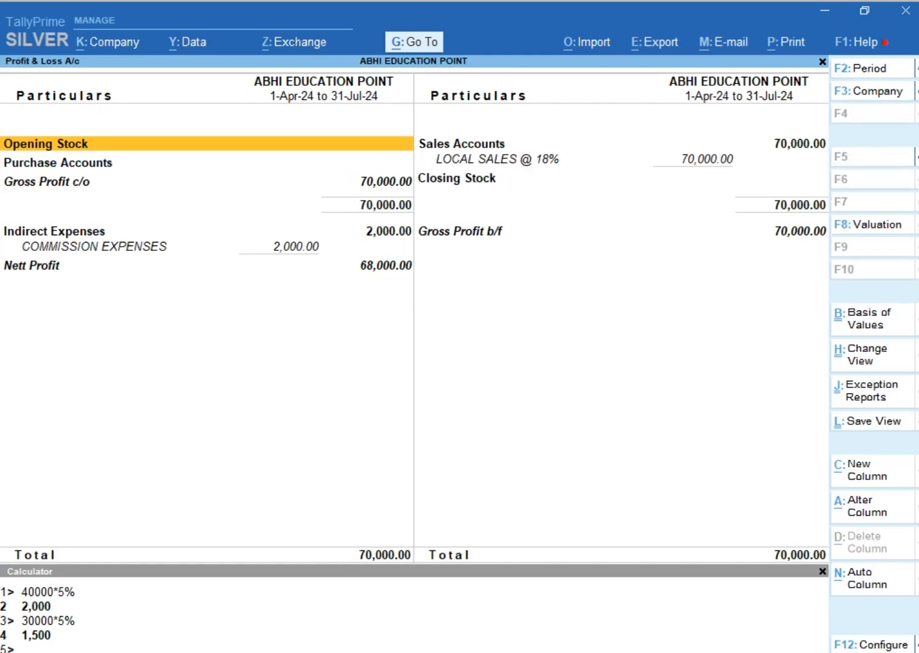
pyautogui.press('Down')
pyautogui.press('Down')
pyautogui.press('Down')
pyautogui.press('Down')
pyautogui.press('Down')
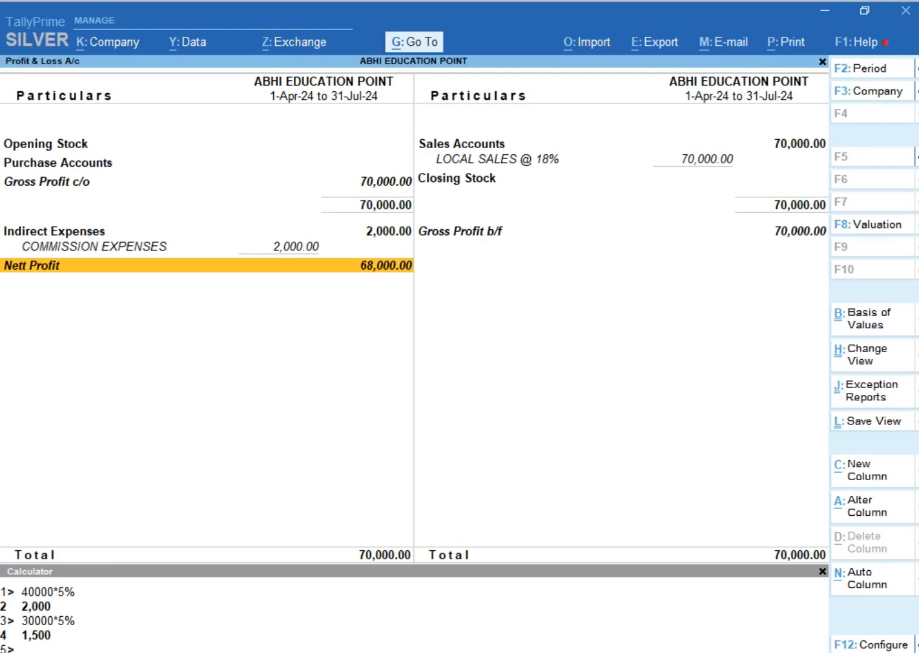
pyautogui.press('Escape')
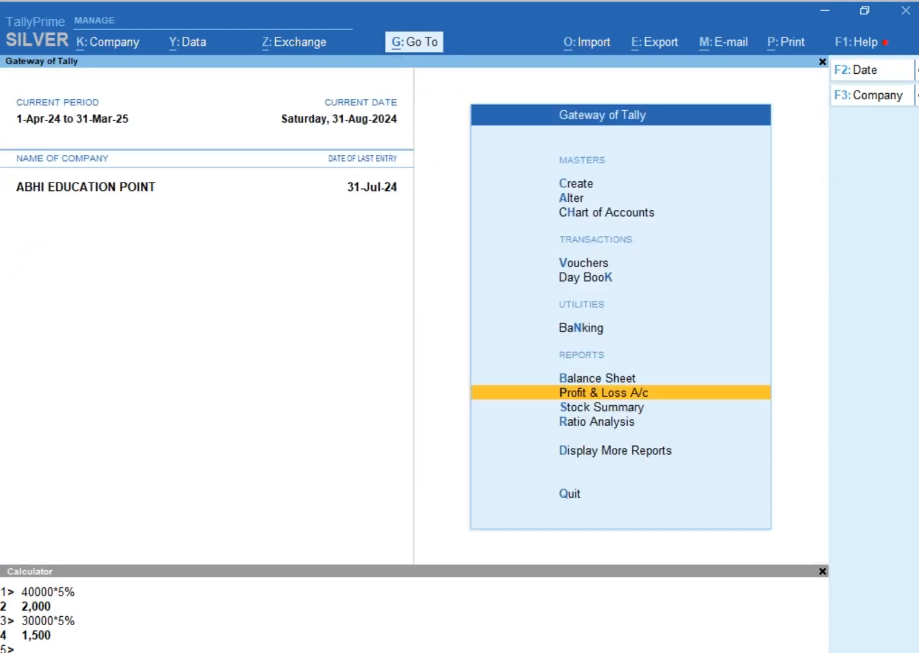
pyautogui.press('Escape')
pyautogui.press('Escape')
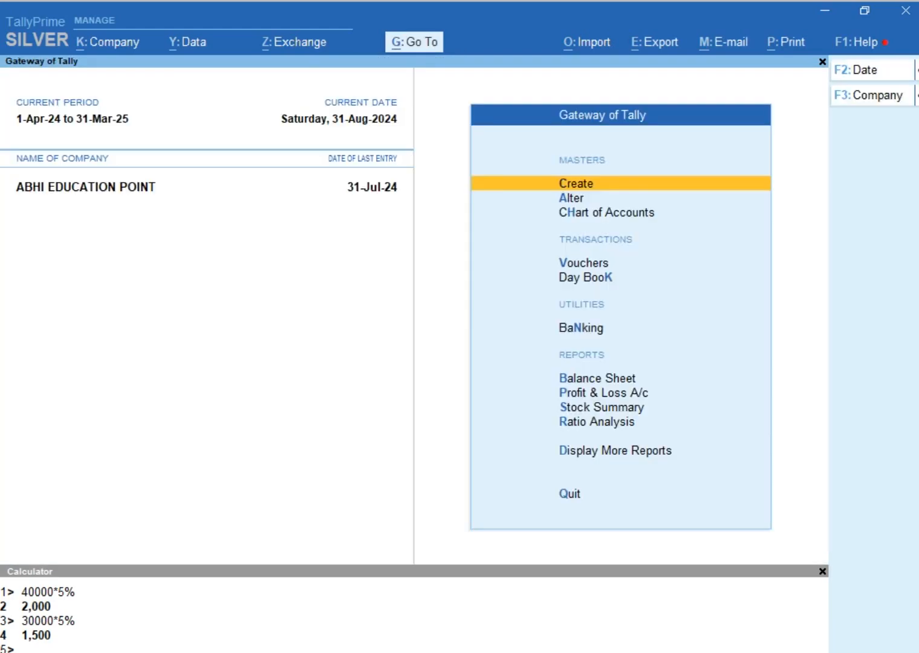